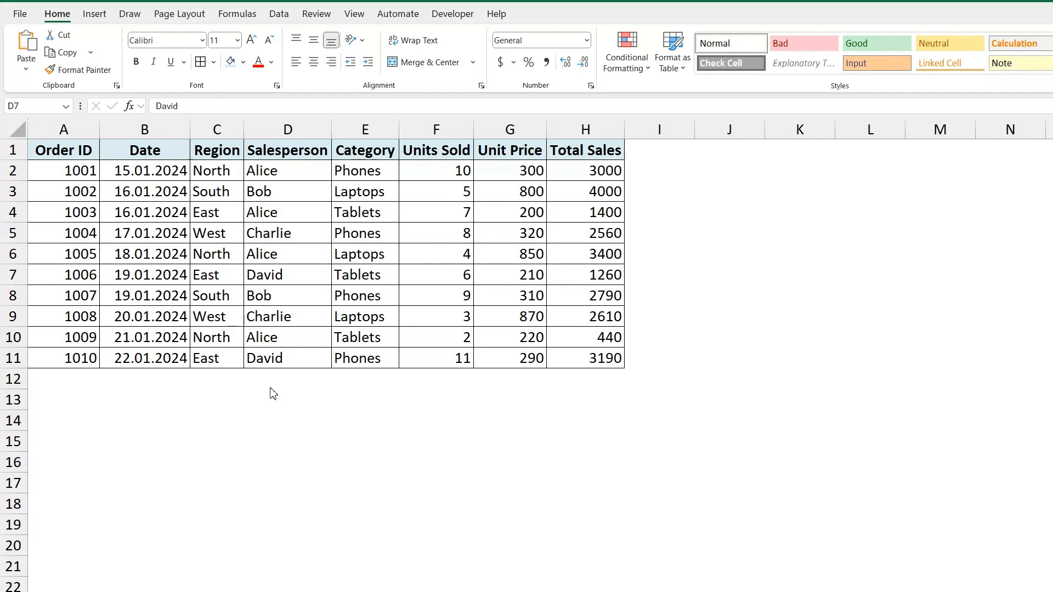
# Examine the sales table's headers, columns and data rows across the range A1:H11
pyautogui.click(299, 268)
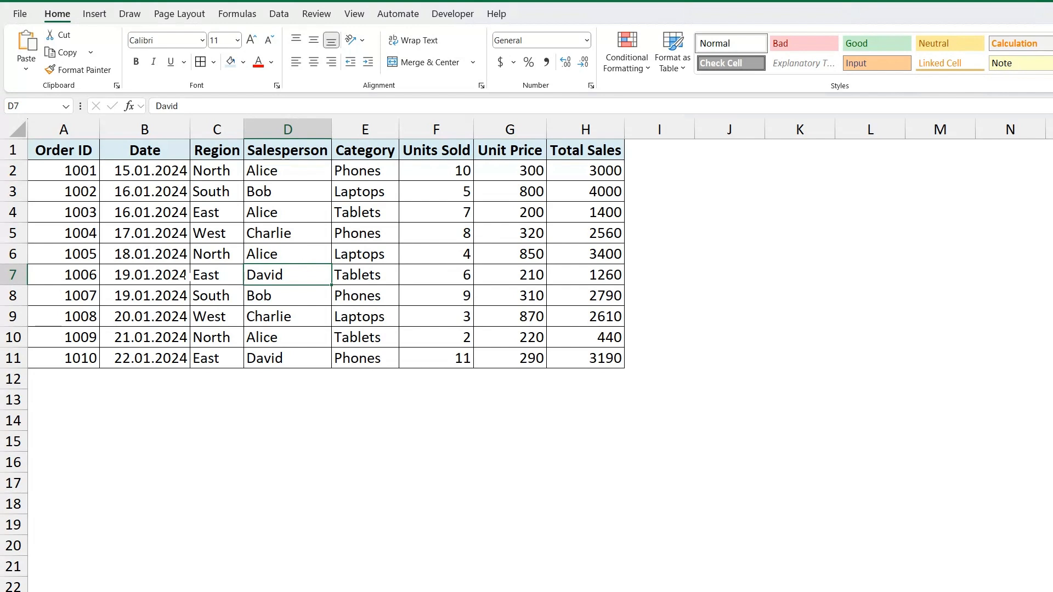
pyautogui.moveTo(82, 154); pyautogui.dragTo(611, 147)
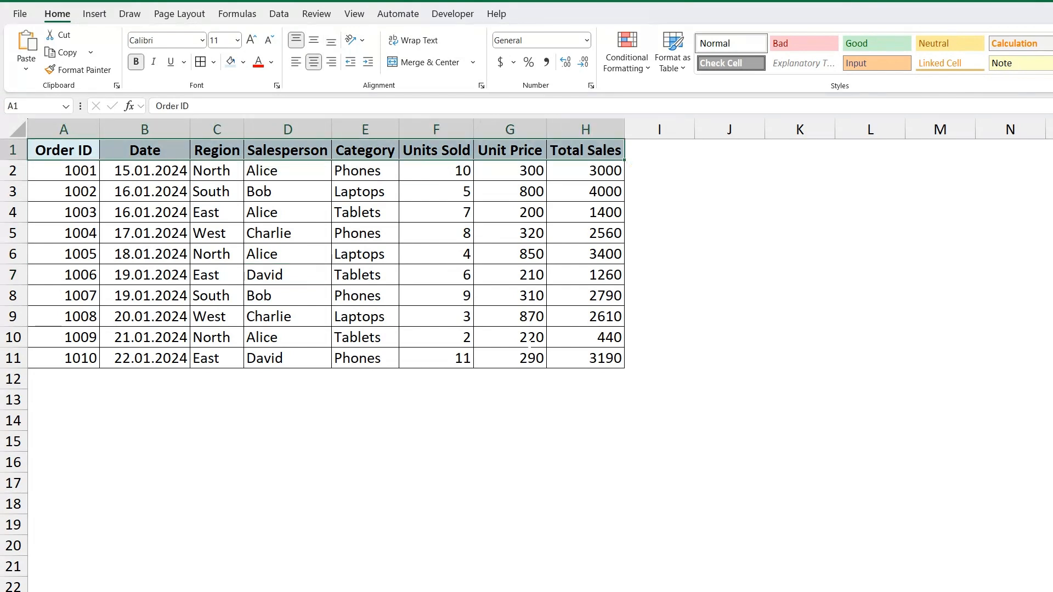
pyautogui.click(436, 358)
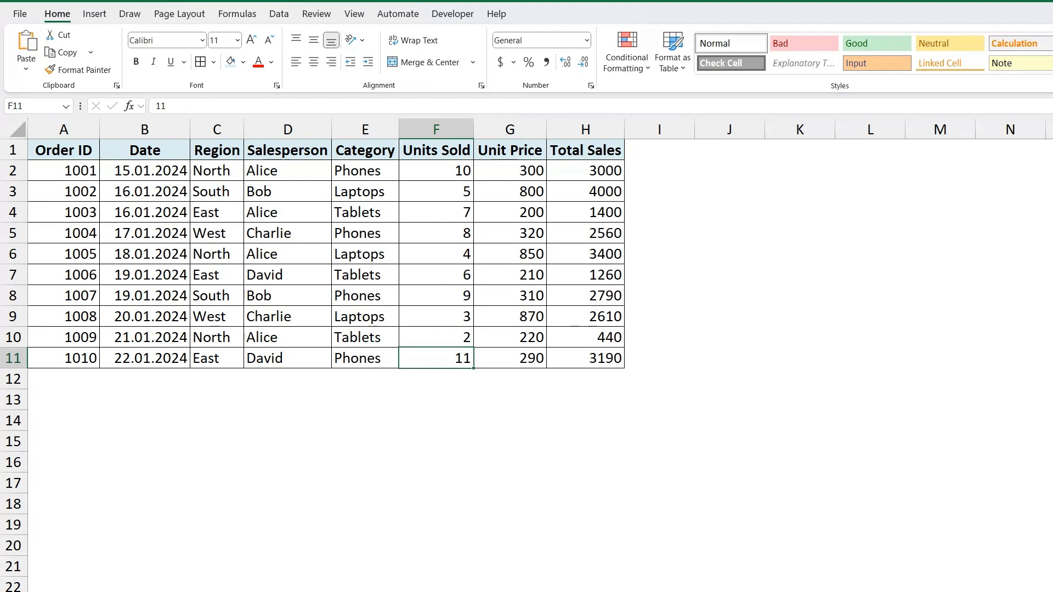
pyautogui.click(592, 175)
pyautogui.moveTo(592, 181); pyautogui.dragTo(528, 359)
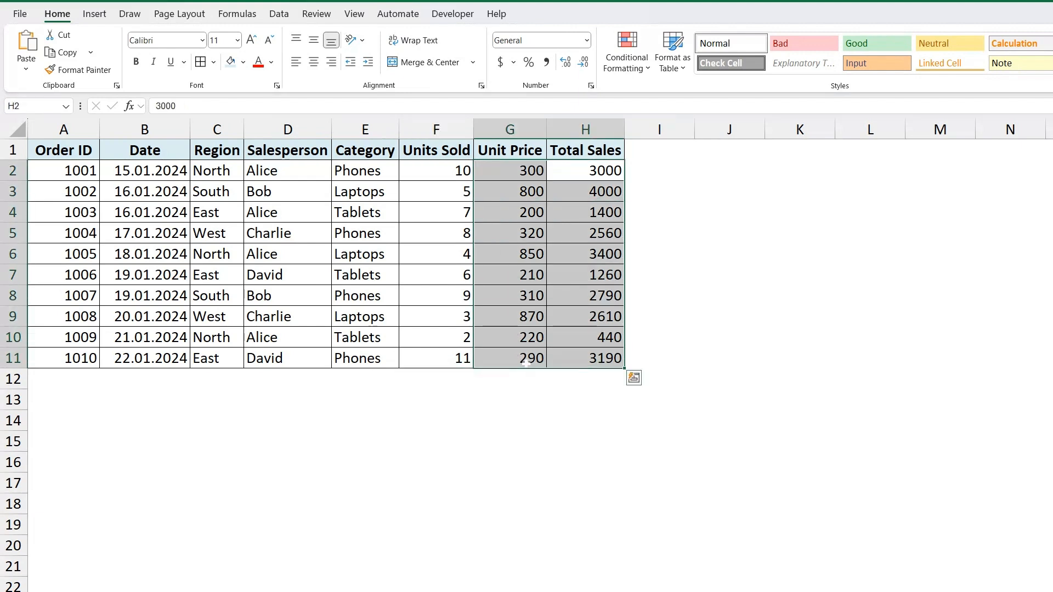
pyautogui.click(525, 239)
pyautogui.click(454, 263)
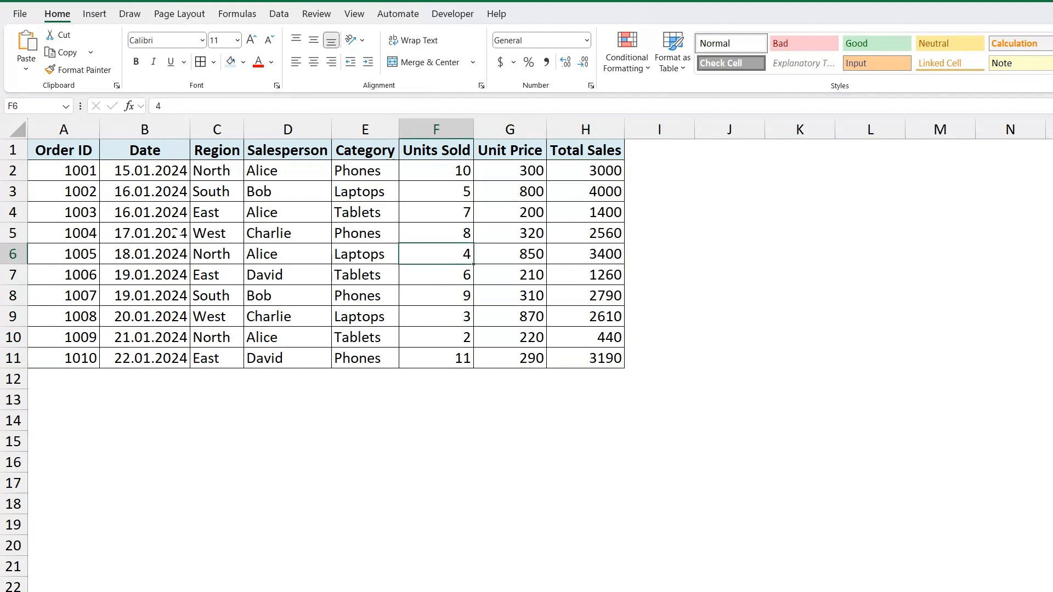
pyautogui.click(216, 213)
pyautogui.click(288, 213)
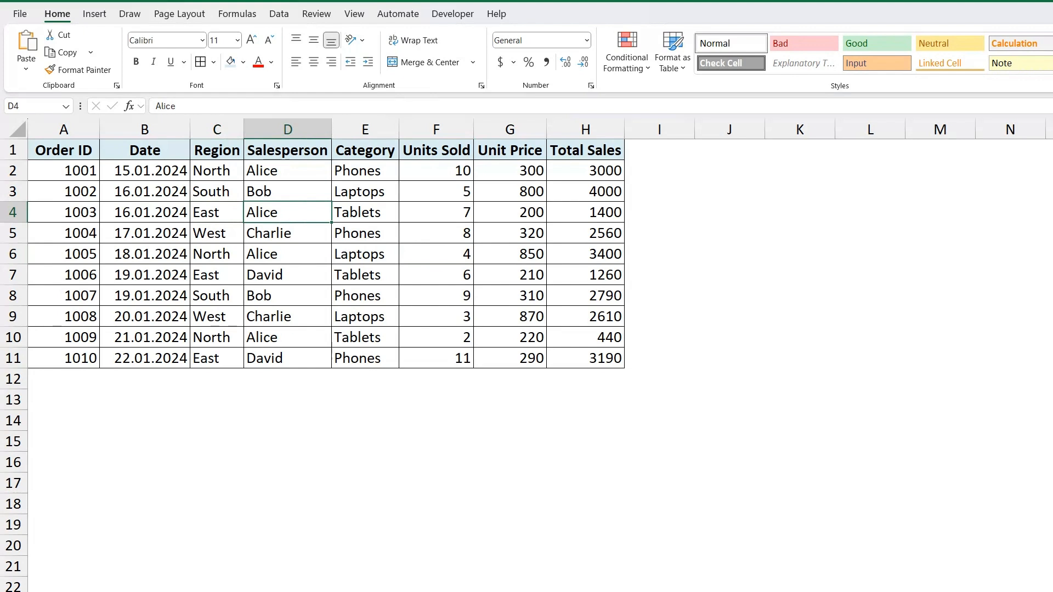
pyautogui.click(362, 234)
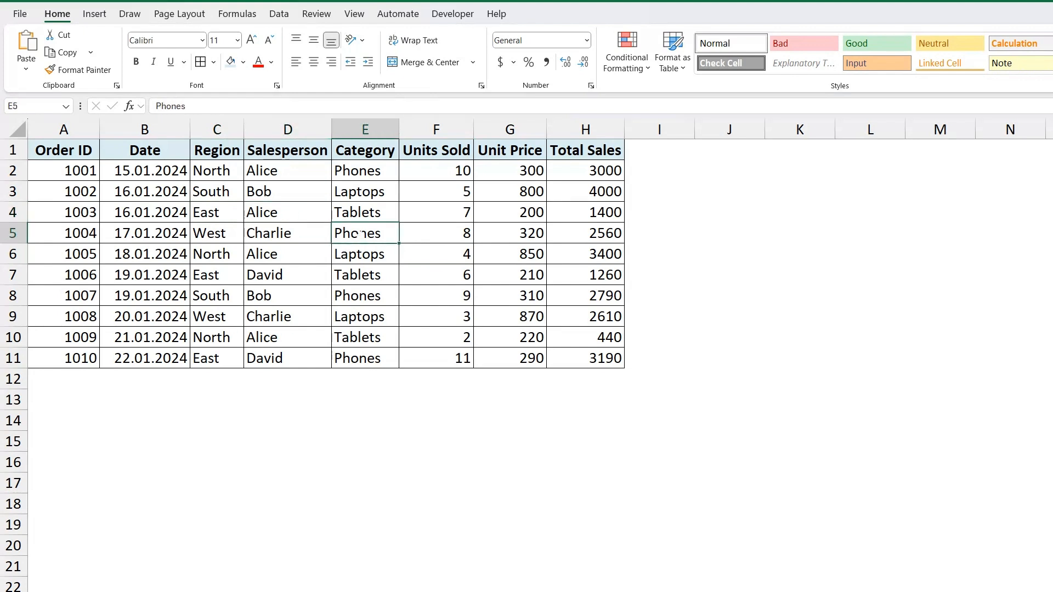
pyautogui.moveTo(79, 172); pyautogui.dragTo(71, 269)
pyautogui.click(149, 193)
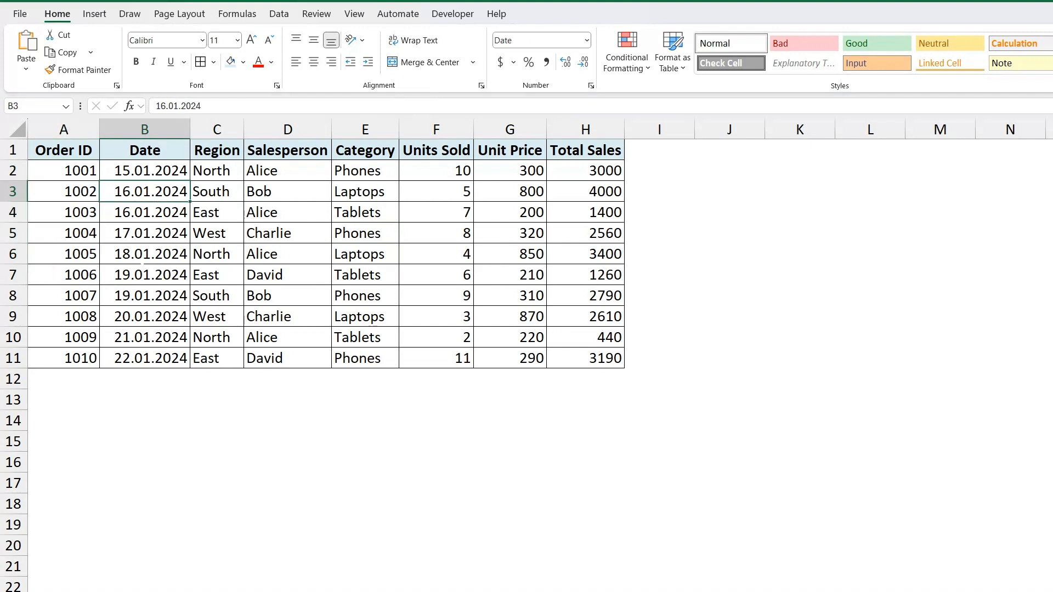
pyautogui.click(266, 240)
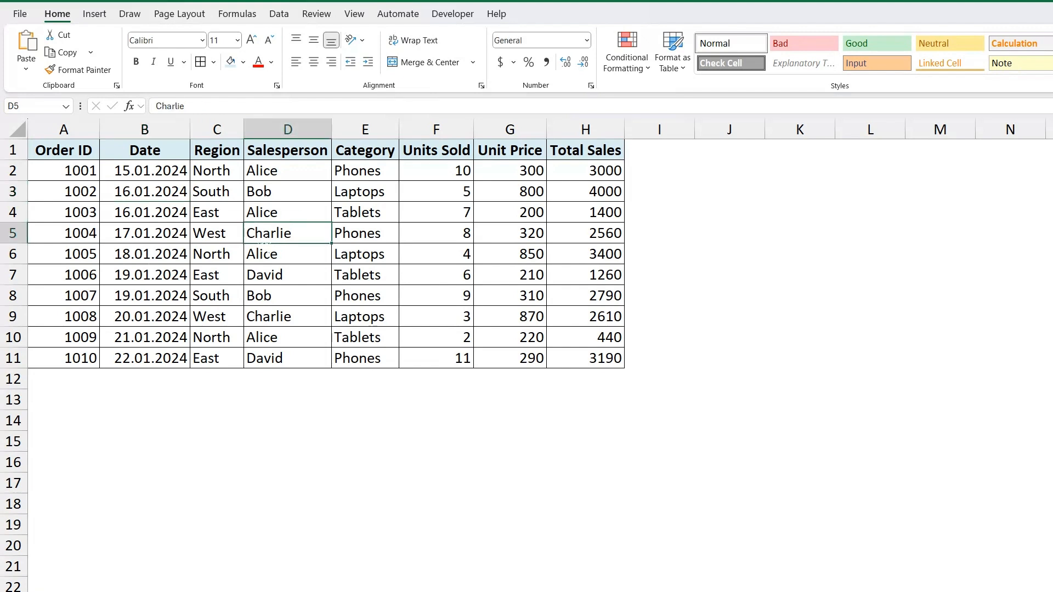
pyautogui.moveTo(71, 151); pyautogui.dragTo(587, 360)
pyautogui.click(287, 295)
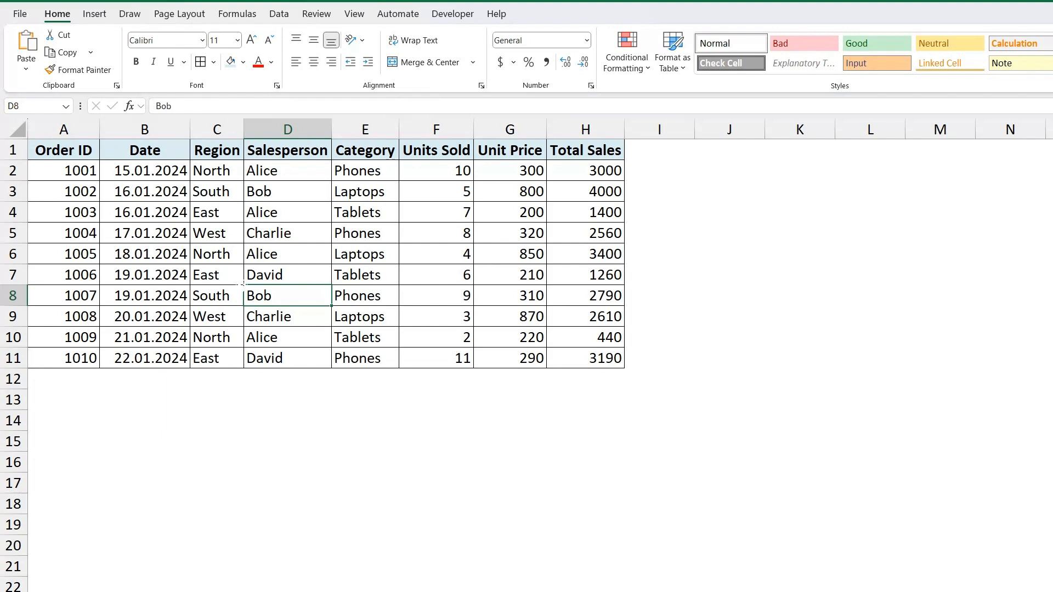
pyautogui.click(355, 238)
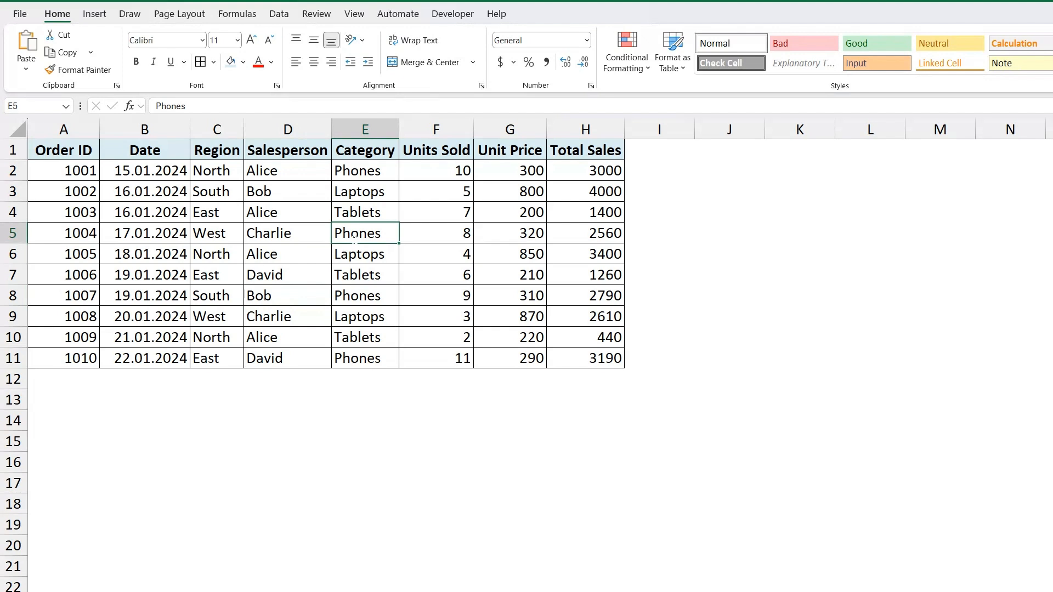
pyautogui.click(475, 237)
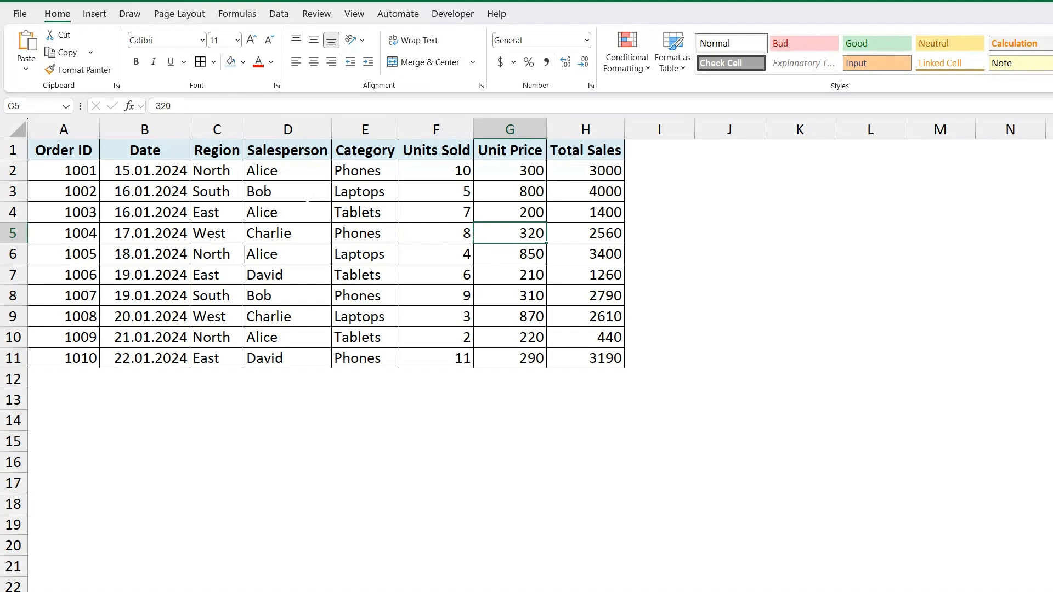
pyautogui.click(222, 198)
pyautogui.moveTo(571, 159); pyautogui.dragTo(64, 356)
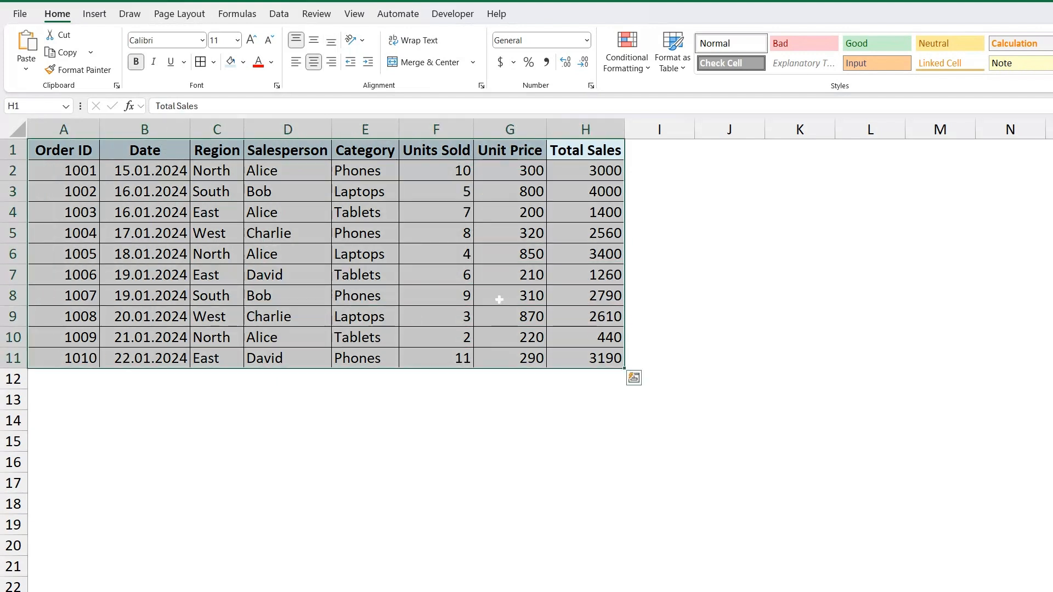
pyautogui.click(593, 256)
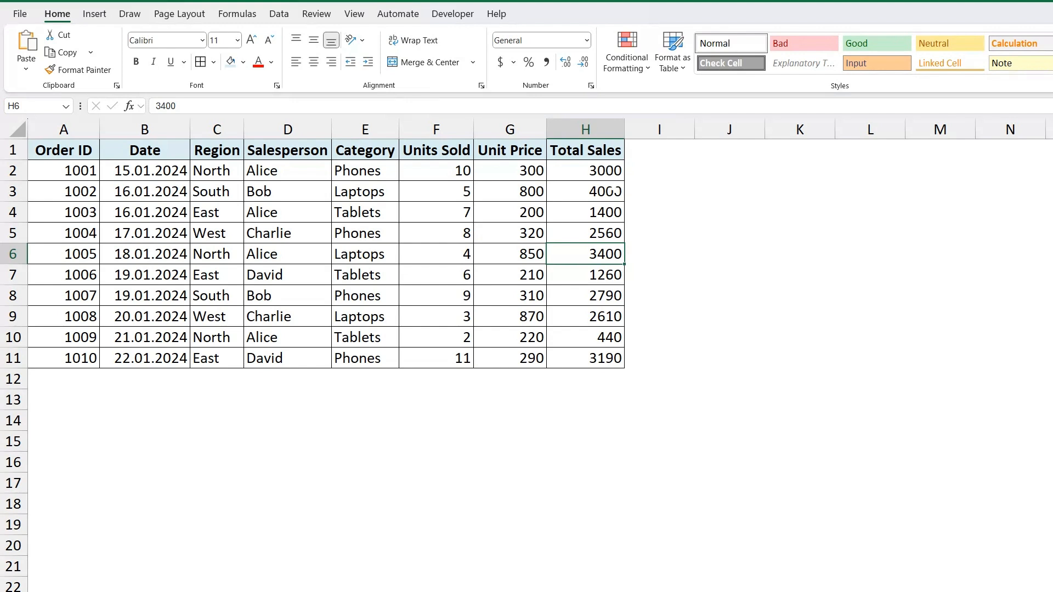
pyautogui.click(585, 234)
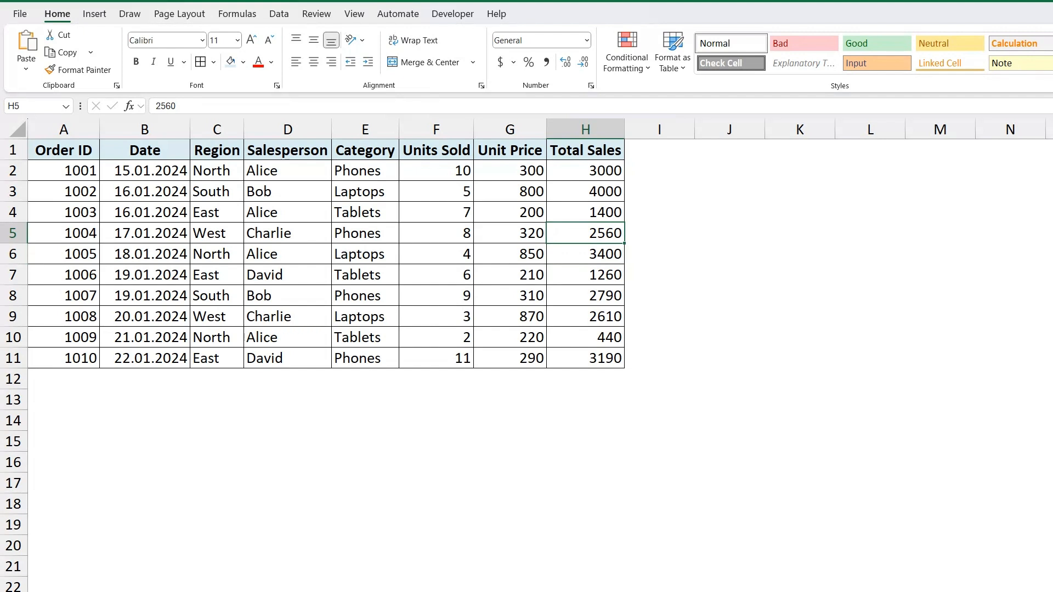
pyautogui.click(322, 261)
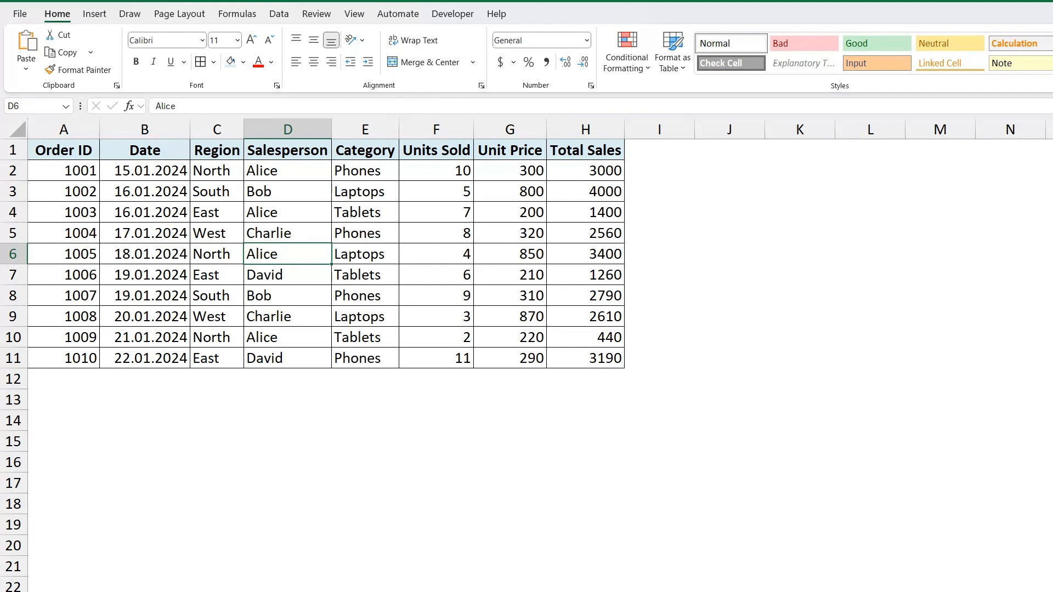
pyautogui.click(511, 255)
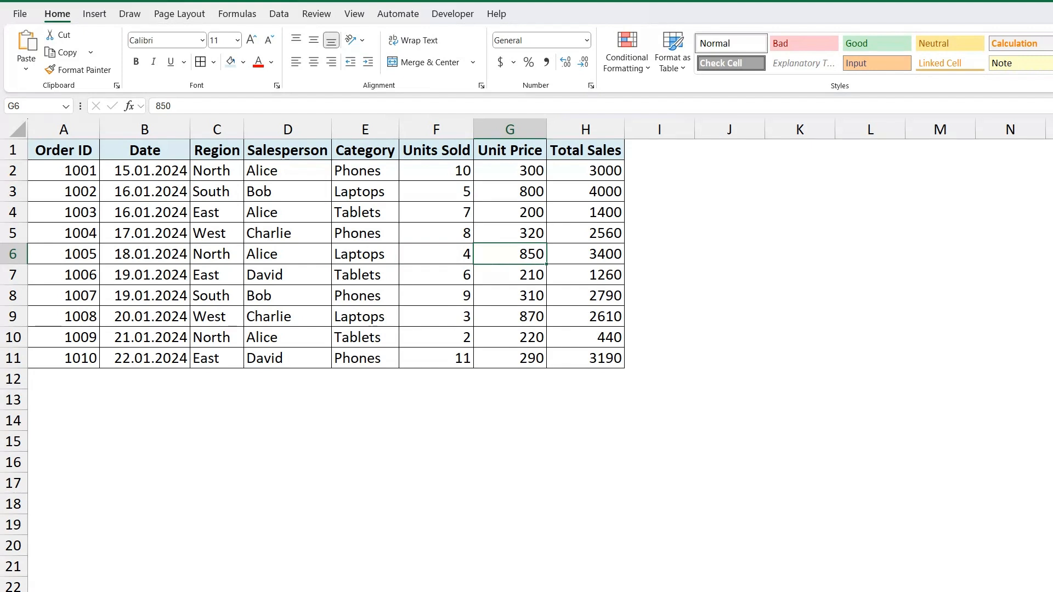
pyautogui.click(436, 379)
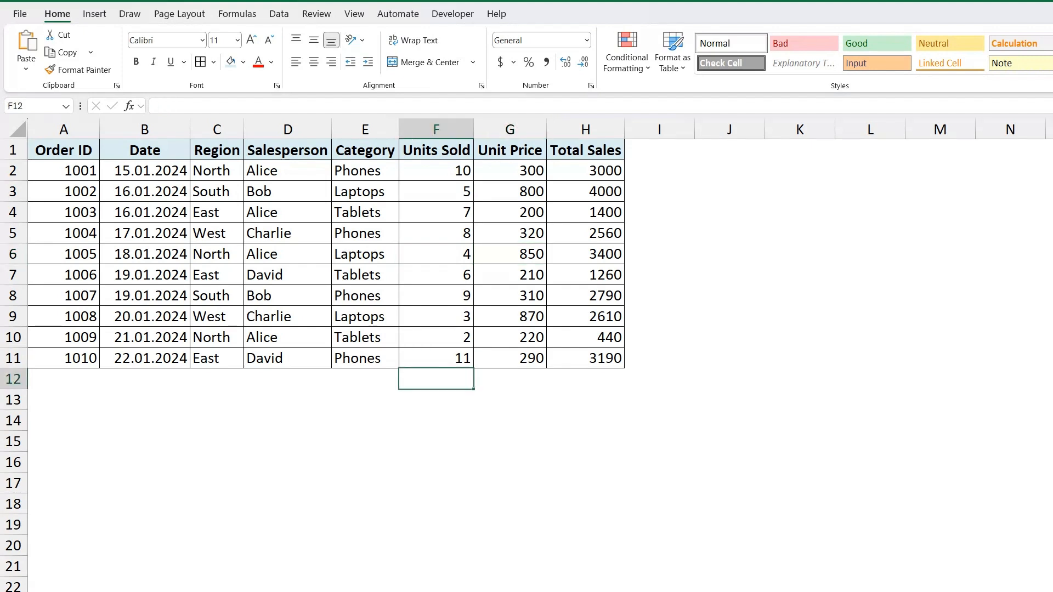
pyautogui.click(216, 275)
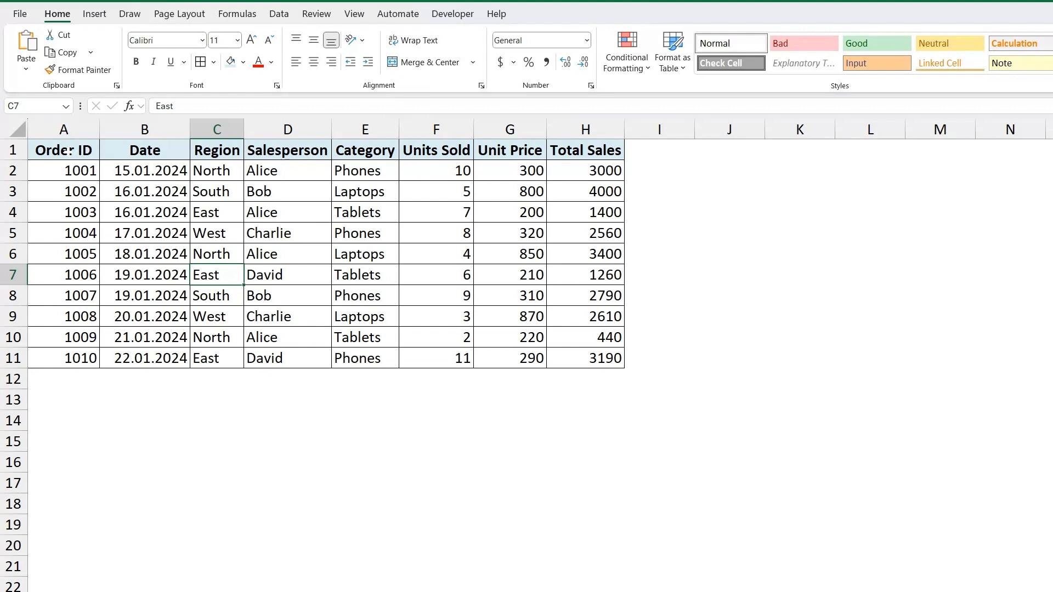
pyautogui.moveTo(64, 152); pyautogui.dragTo(574, 356)
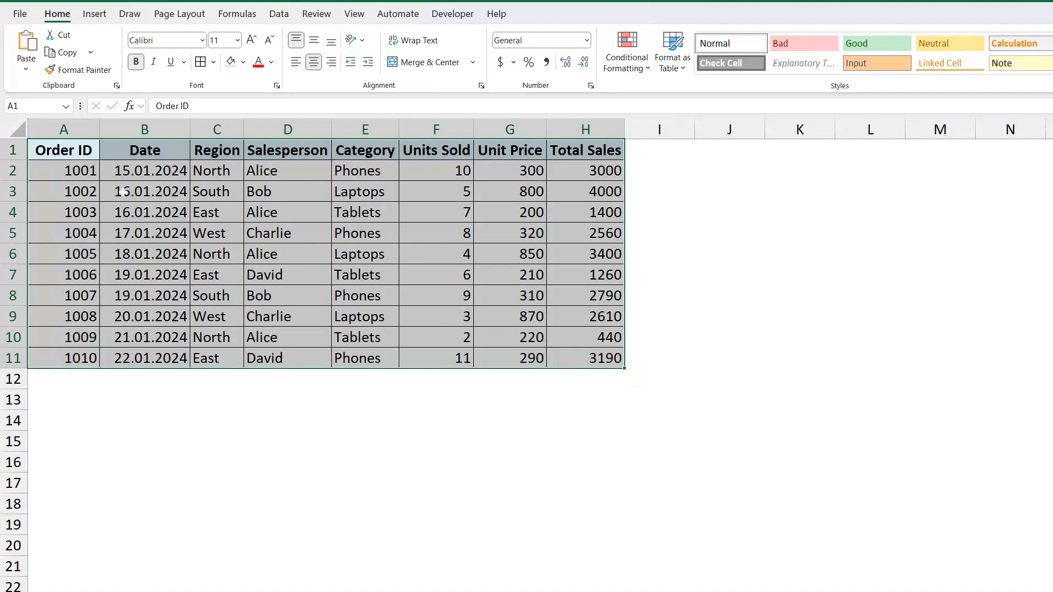
pyautogui.click(130, 199)
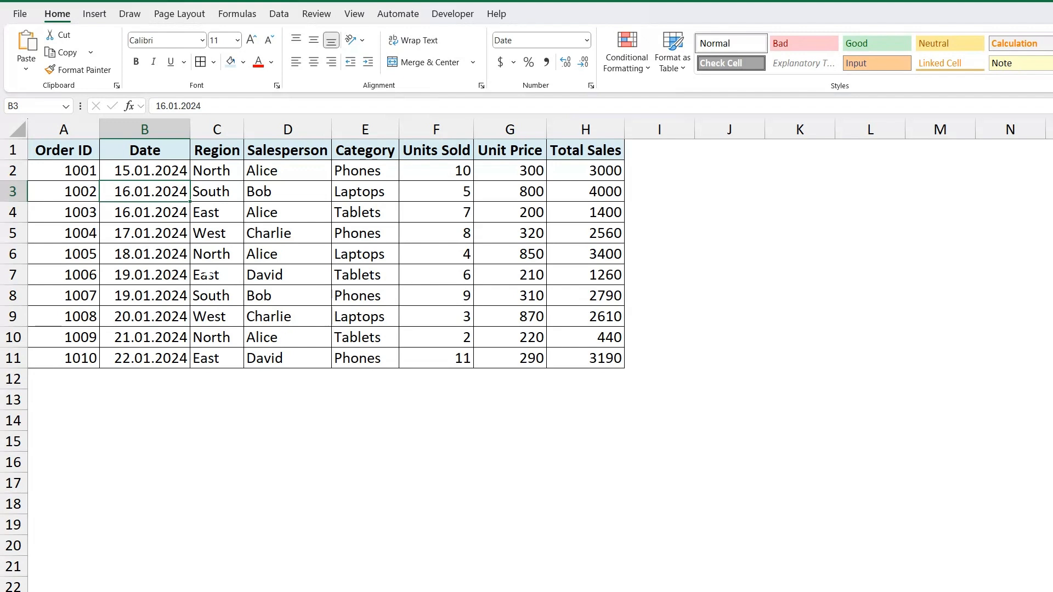
pyautogui.click(217, 236)
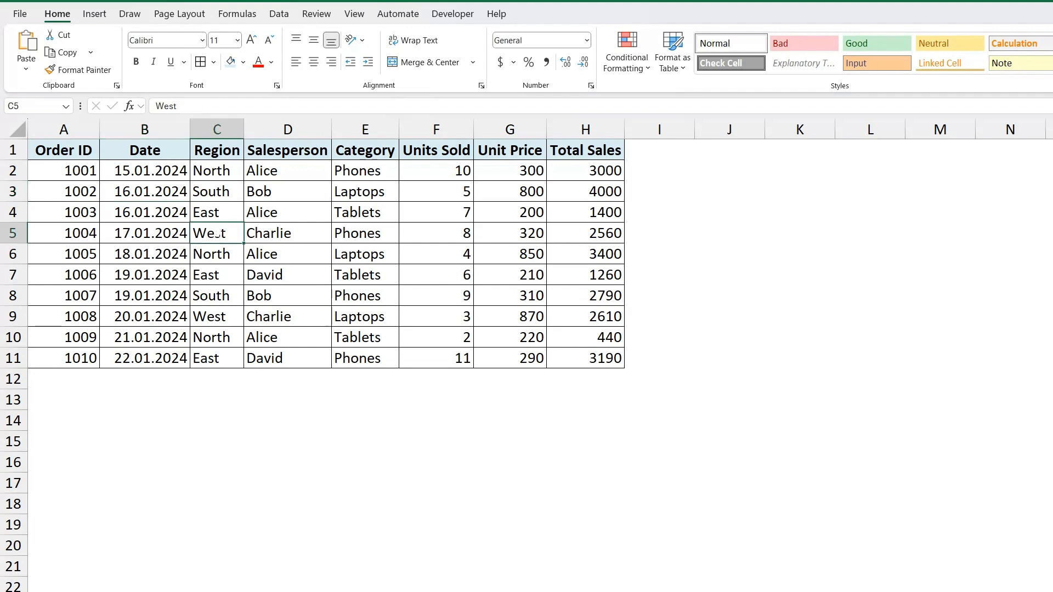
pyautogui.click(68, 152)
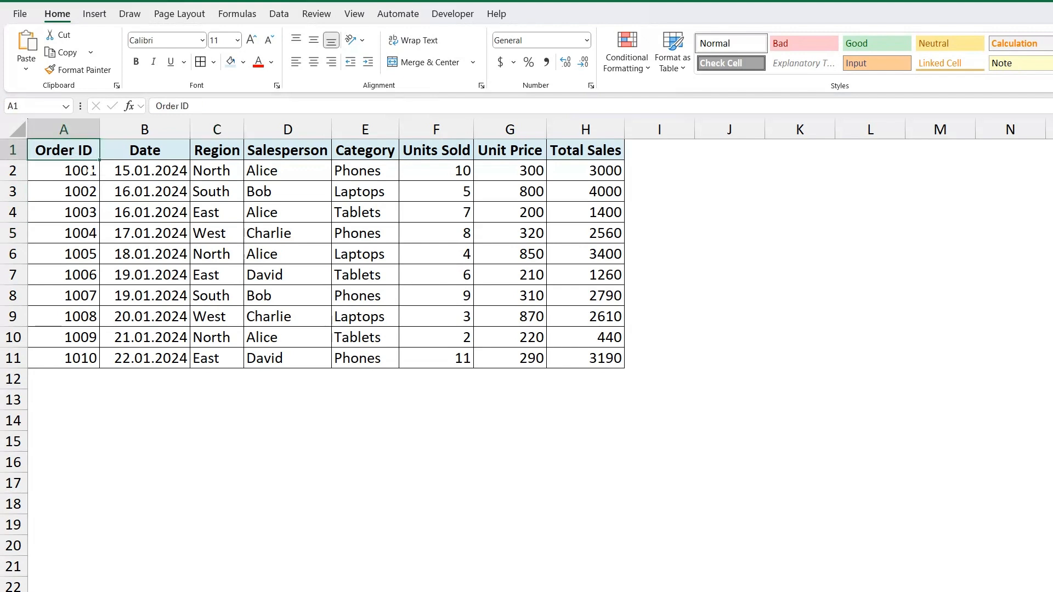
pyautogui.moveTo(93, 170); pyautogui.dragTo(585, 358)
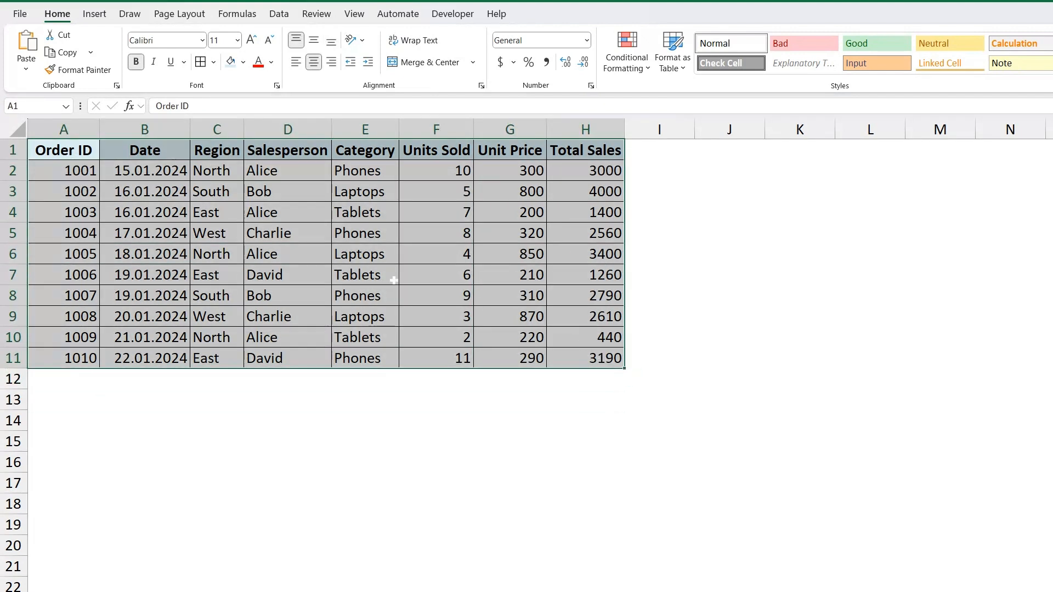
pyautogui.click(284, 213)
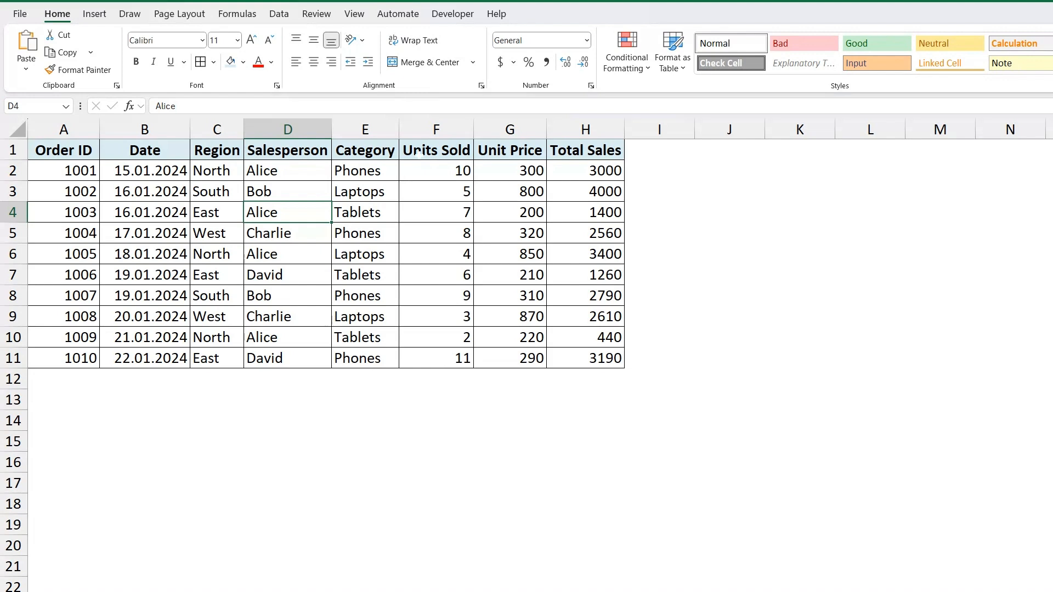
pyautogui.click(418, 154)
pyautogui.moveTo(64, 150); pyautogui.dragTo(583, 353)
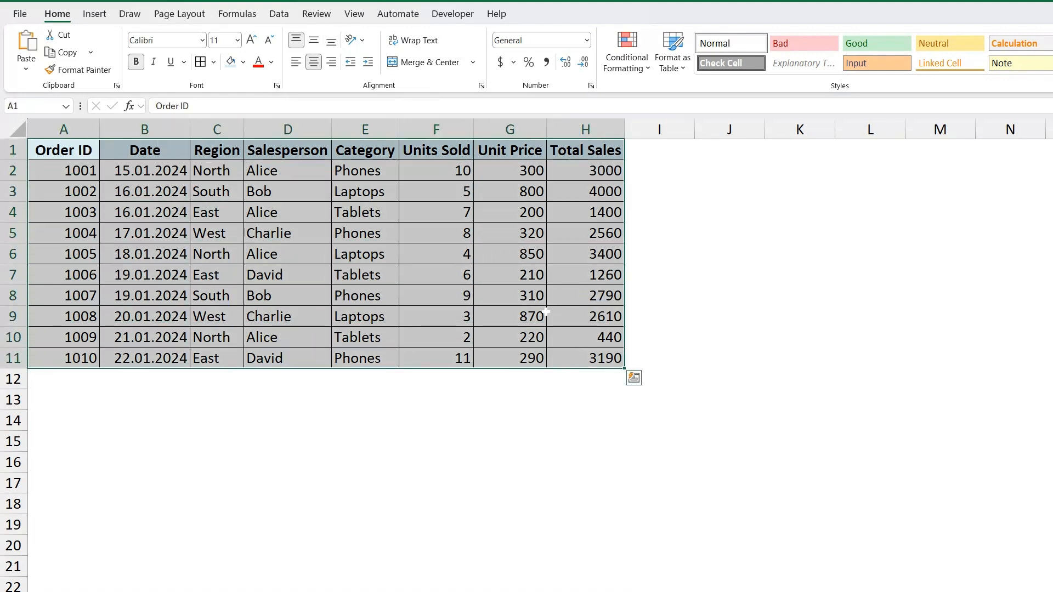
pyautogui.click(105, 15)
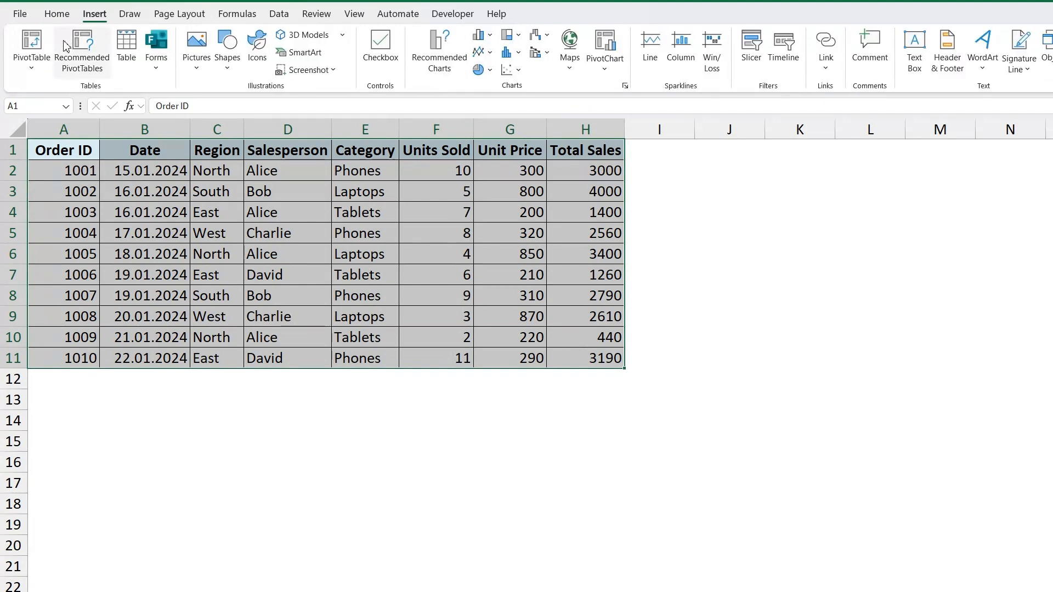
pyautogui.click(32, 44)
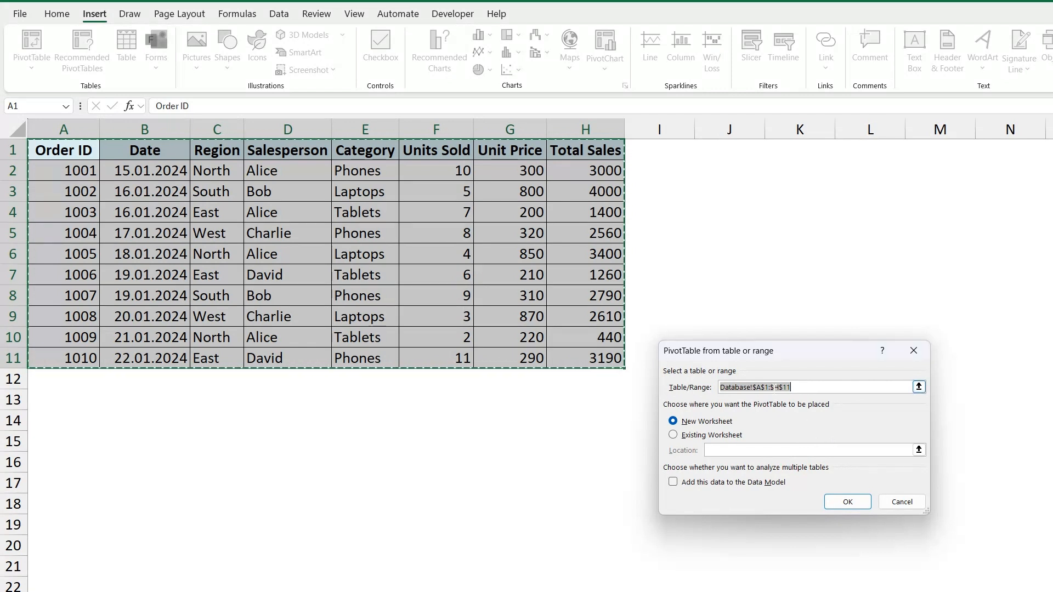
pyautogui.click(821, 392)
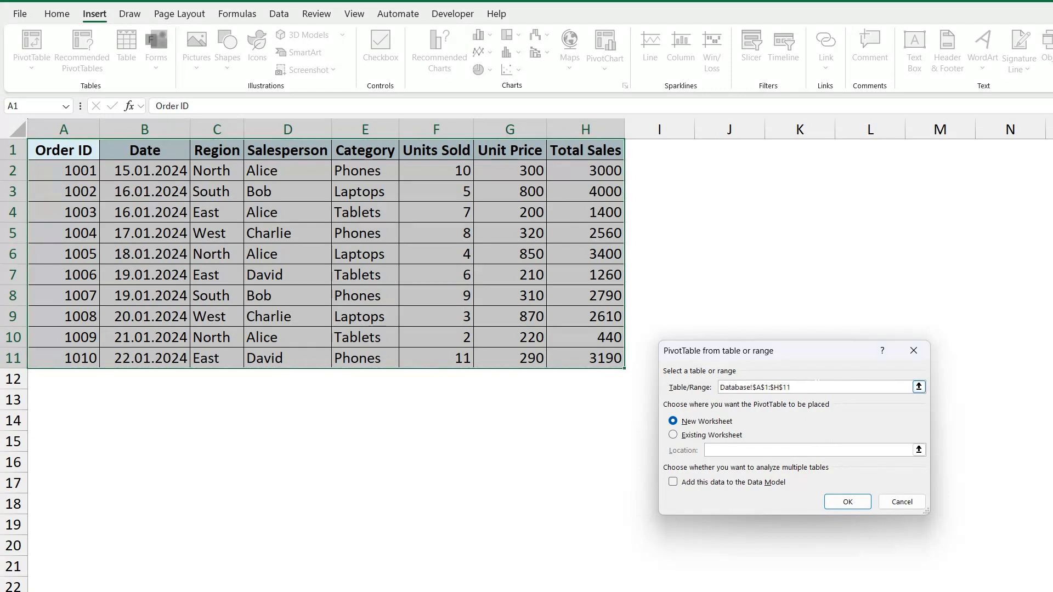
pyautogui.moveTo(818, 384); pyautogui.dragTo(704, 387)
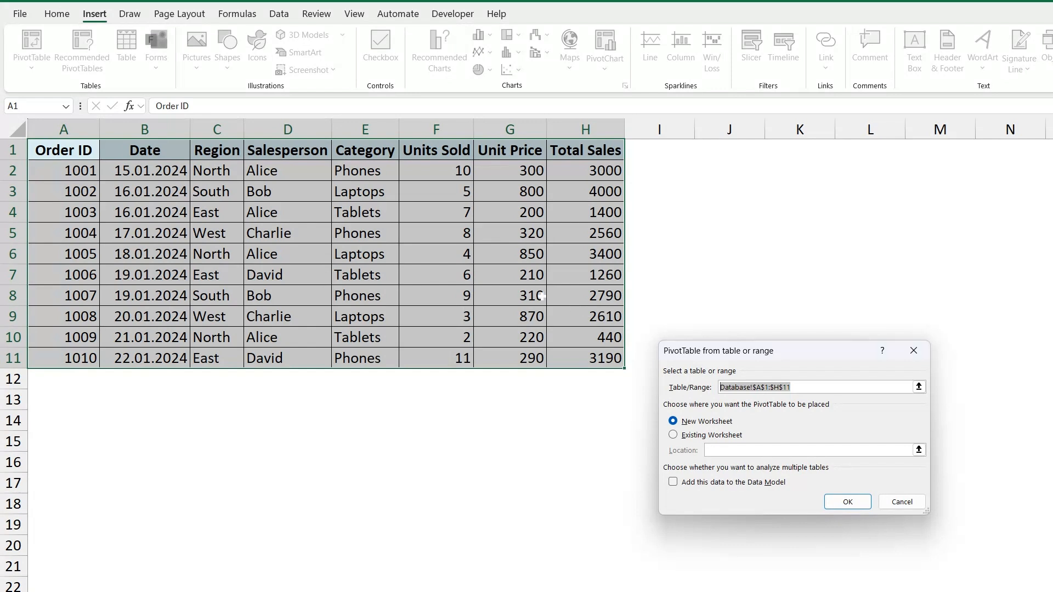
pyautogui.click(903, 502)
# Start a PivotTable from empty cell K8 and set its source range to Database!A1:H11
pyautogui.click(660, 253)
pyautogui.click(800, 296)
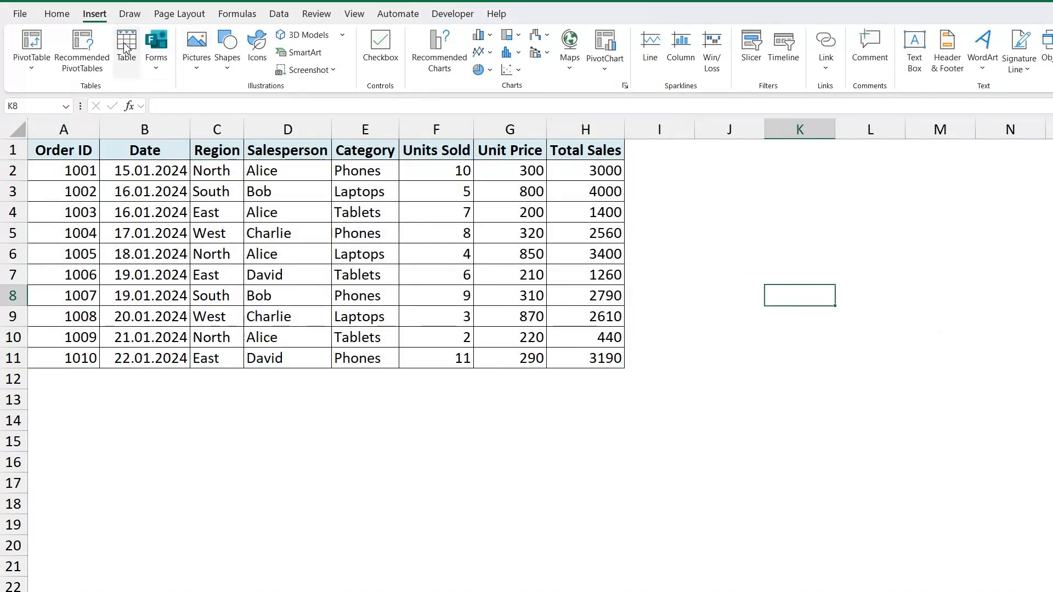
pyautogui.click(43, 42)
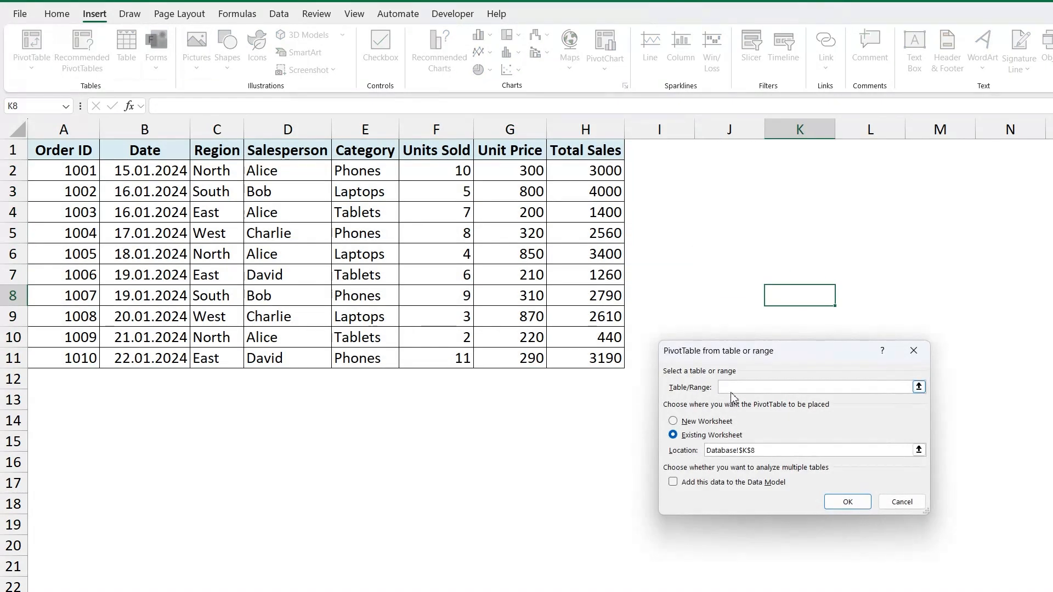
pyautogui.click(920, 387)
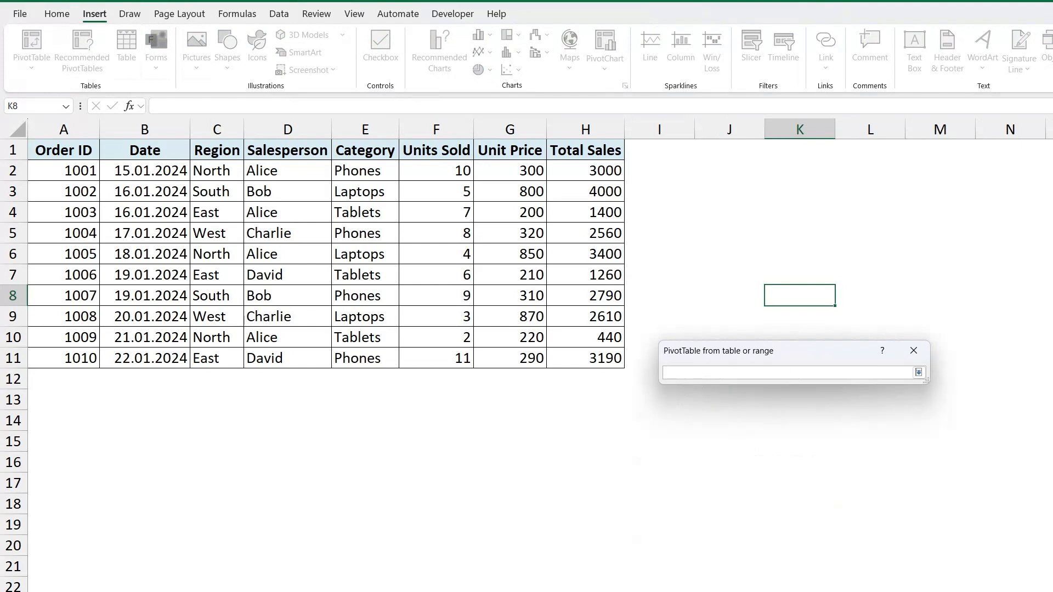
pyautogui.moveTo(55, 156); pyautogui.dragTo(609, 360)
pyautogui.click(919, 373)
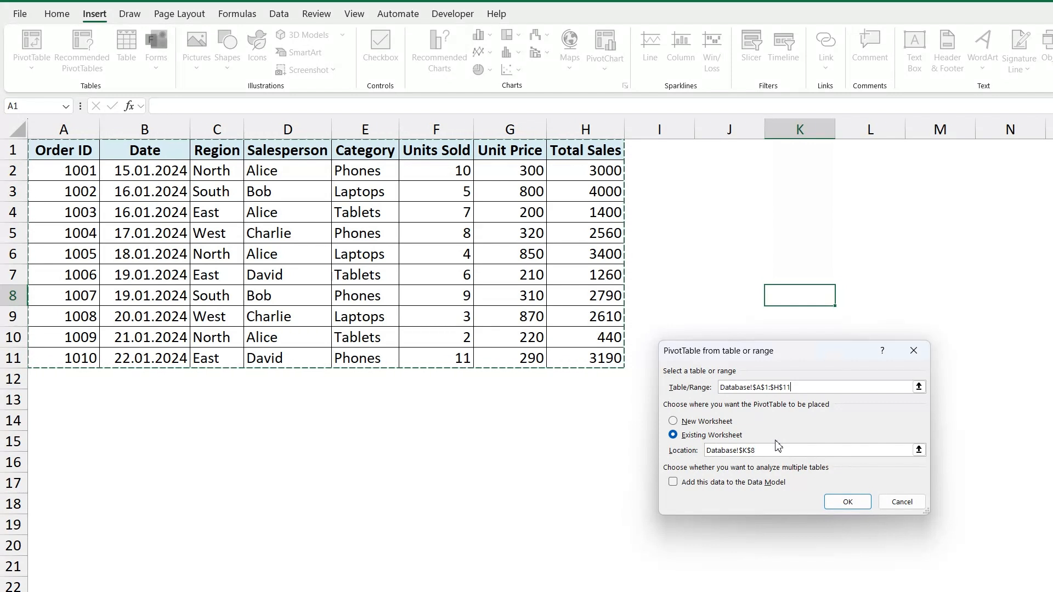
# Choose a new worksheet as the PivotTable's location and create it
pyautogui.click(689, 421)
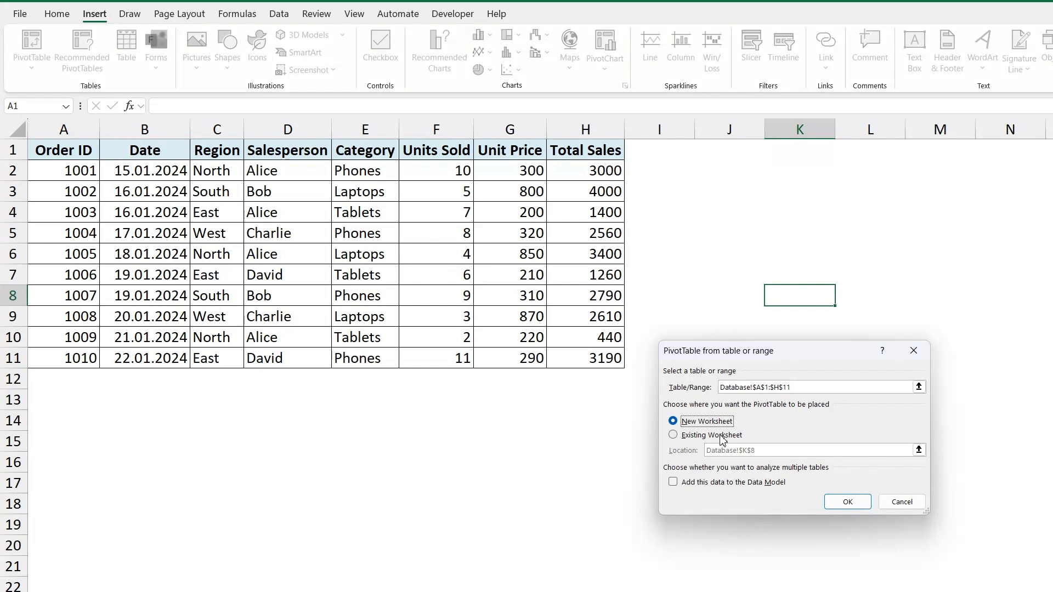
pyautogui.click(674, 438)
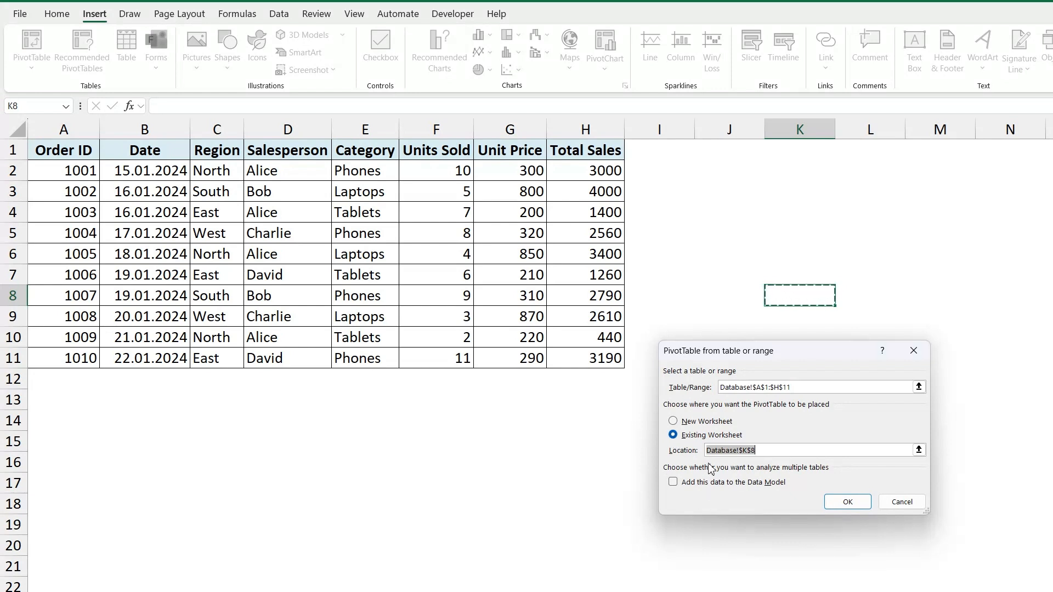
pyautogui.click(674, 422)
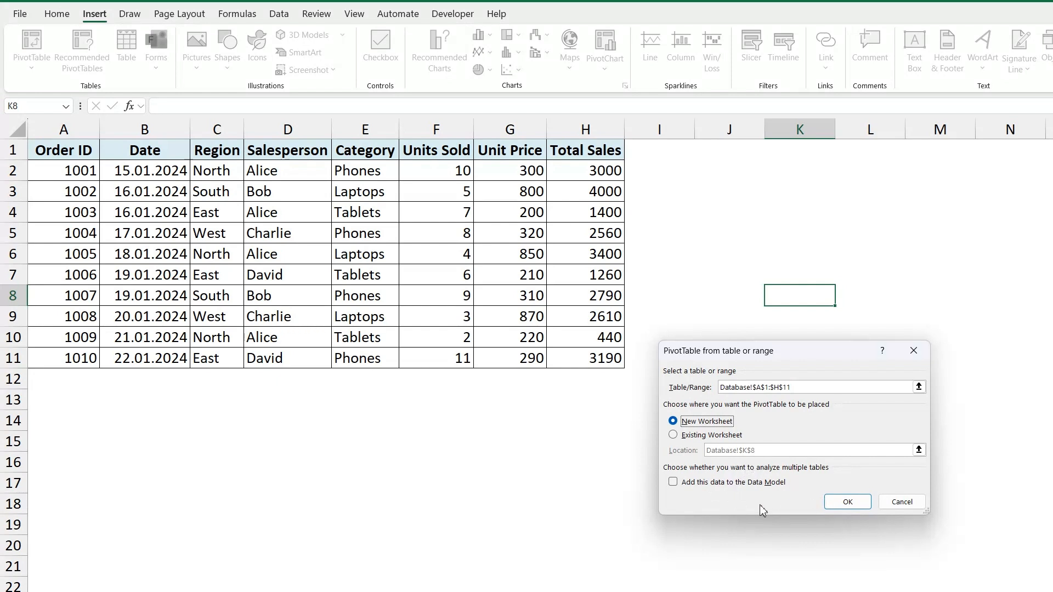
pyautogui.click(858, 507)
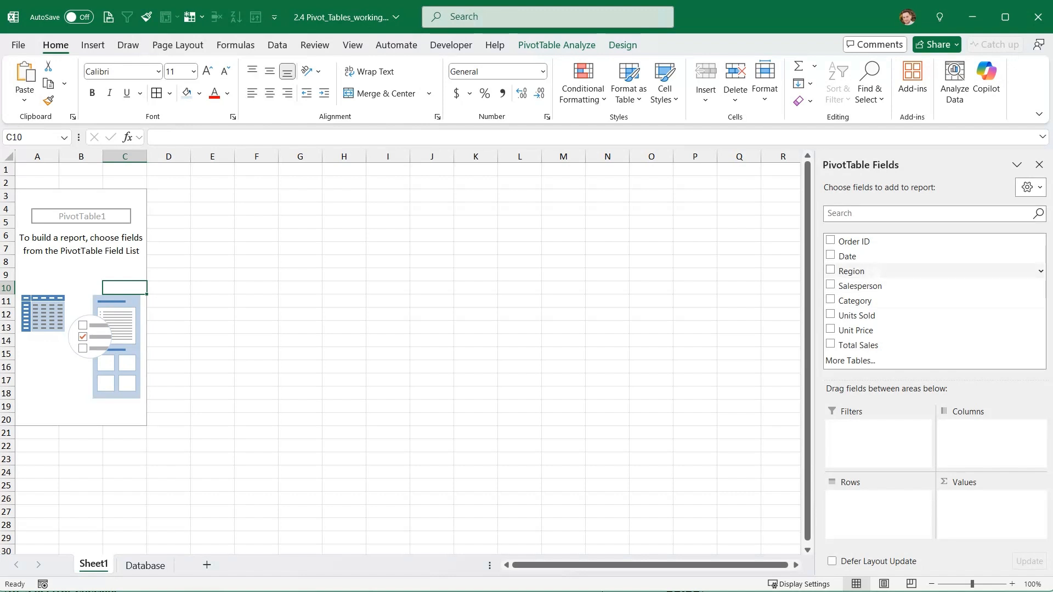
# Add the Region field to the PivotTable's rows
pyautogui.moveTo(851, 271); pyautogui.dragTo(878, 514)
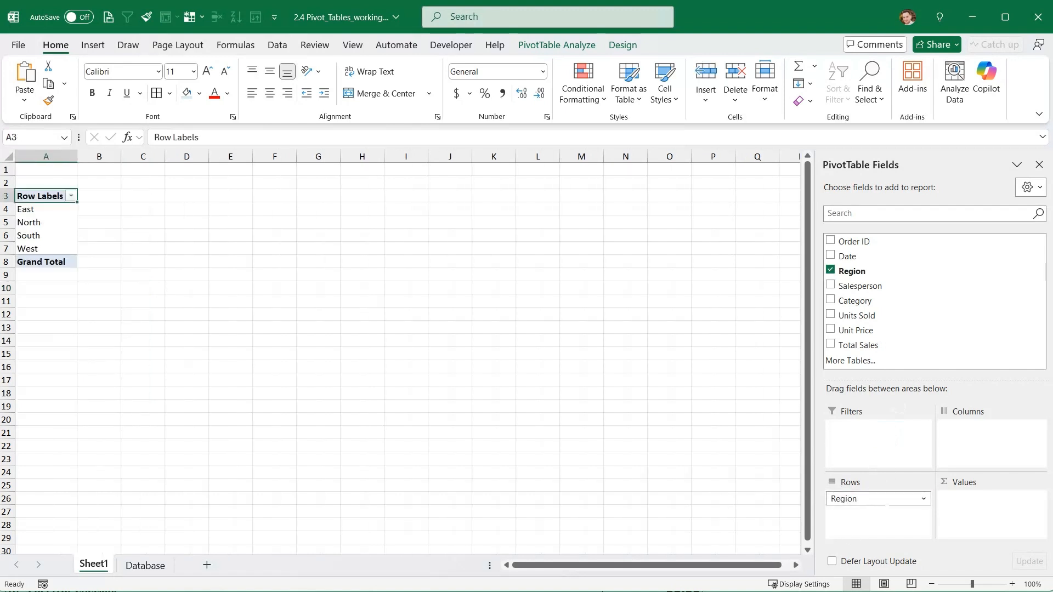
pyautogui.click(46, 209)
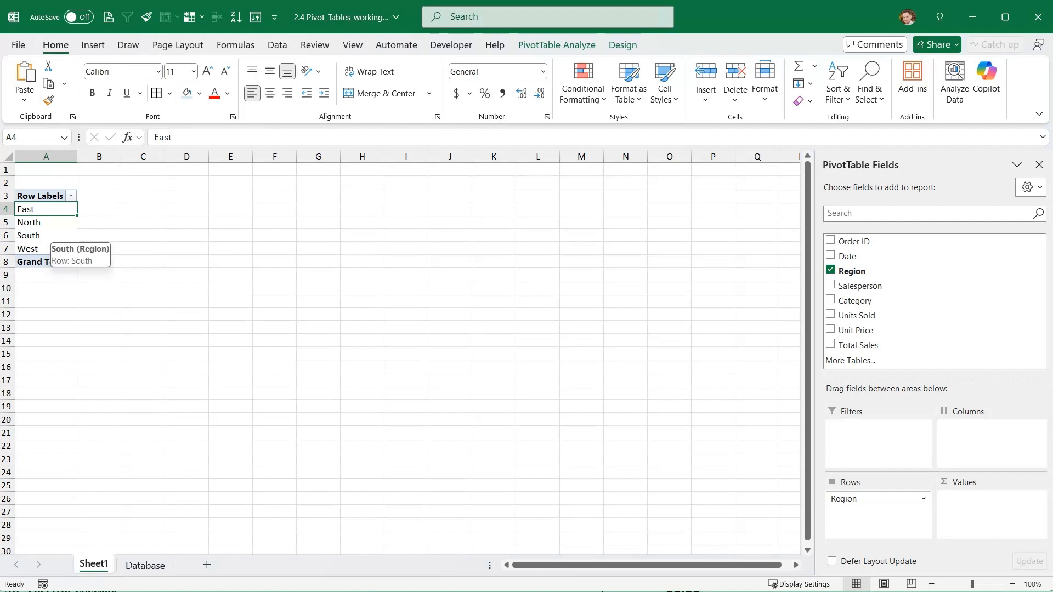
pyautogui.click(187, 236)
pyautogui.click(46, 210)
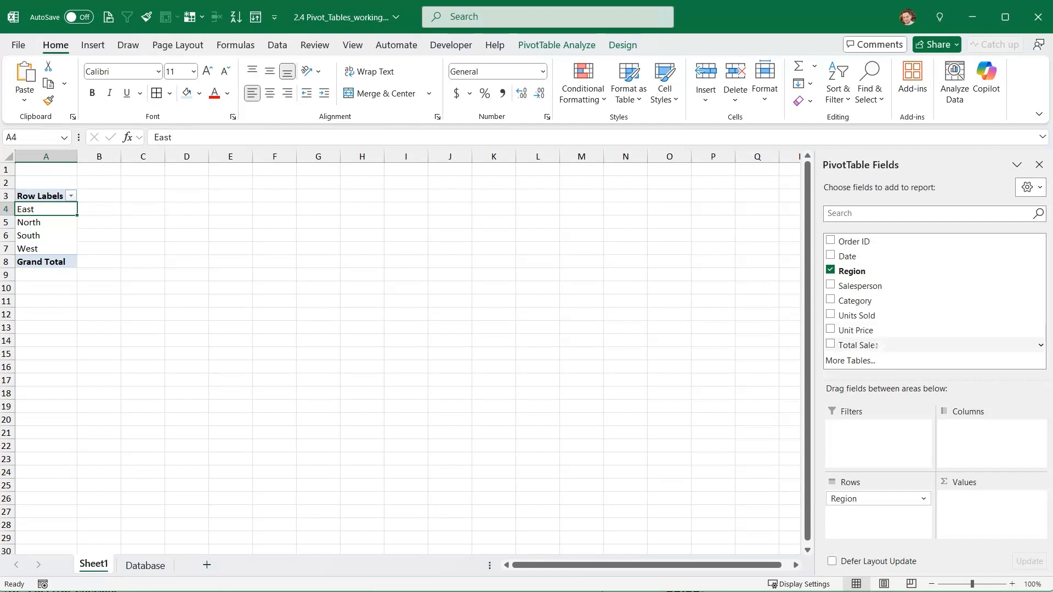
# Summarize Total Sales as the PivotTable's values and add Category as its columns
pyautogui.moveTo(879, 347); pyautogui.dragTo(898, 371)
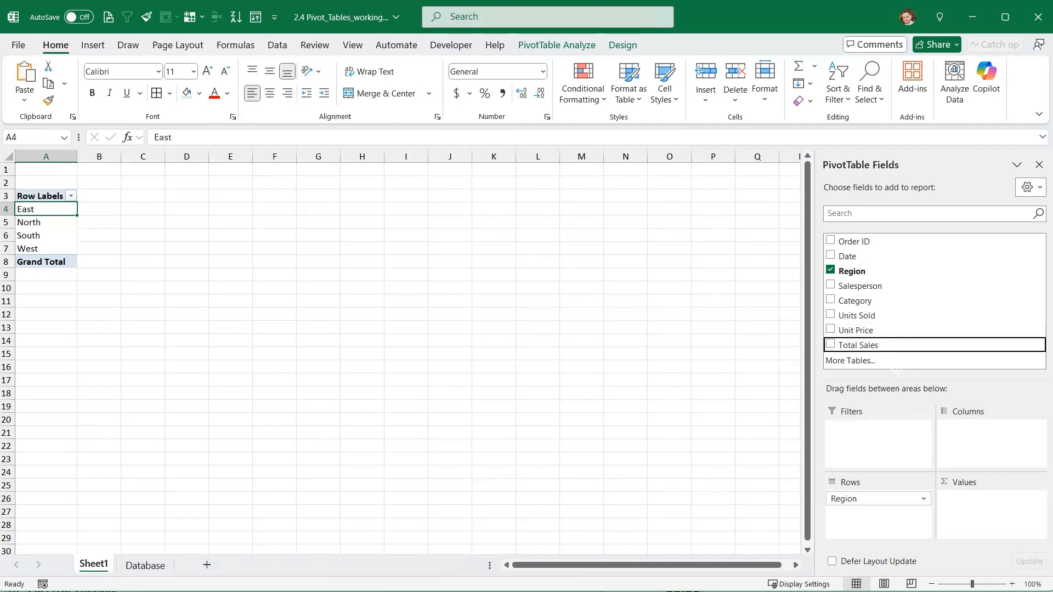
pyautogui.moveTo(906, 387); pyautogui.dragTo(968, 516)
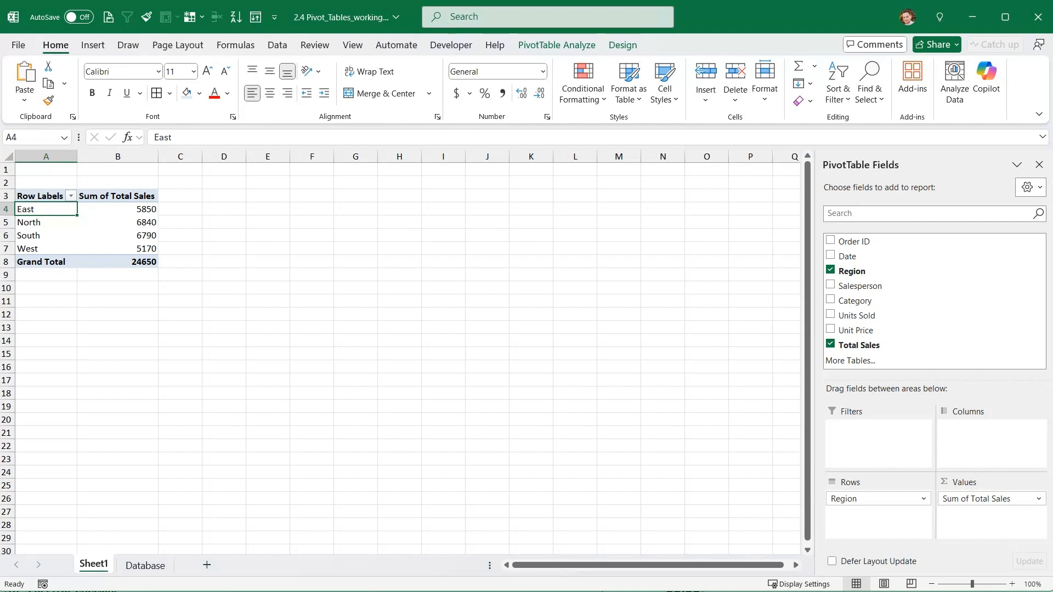
pyautogui.click(129, 211)
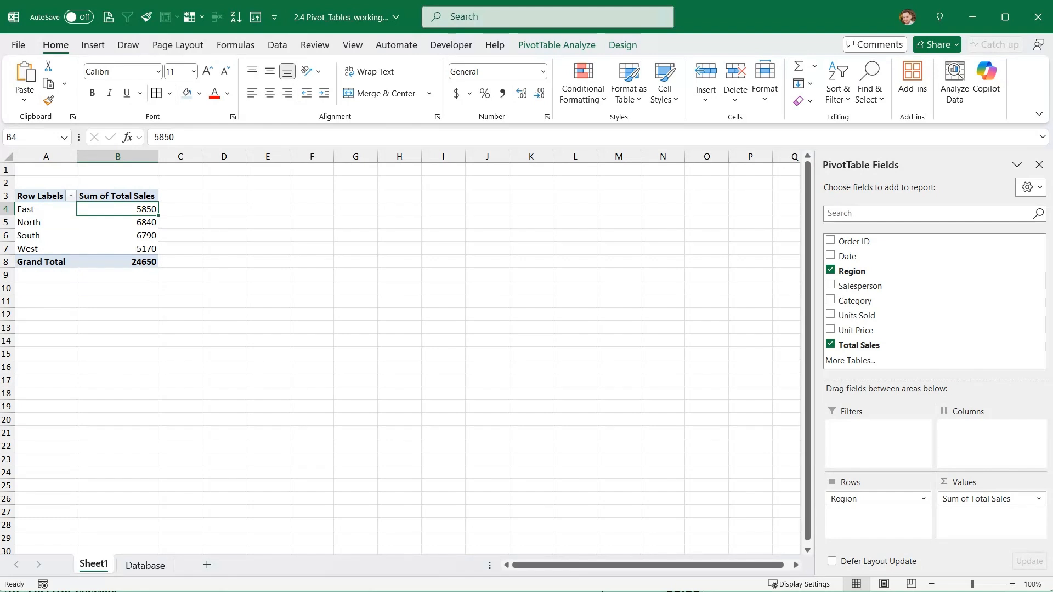
pyautogui.click(46, 210)
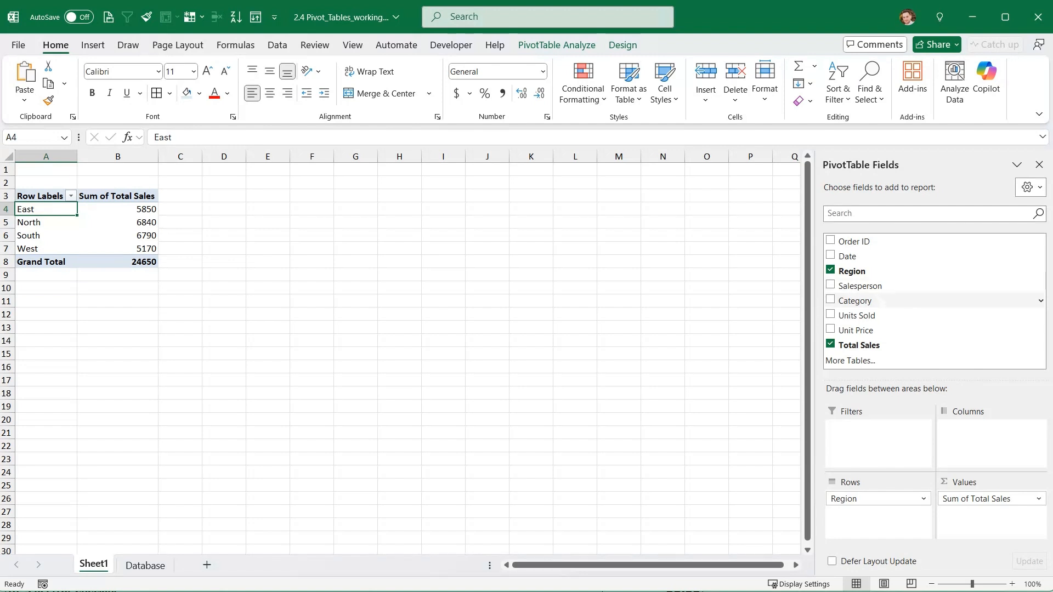
pyautogui.moveTo(904, 302); pyautogui.dragTo(982, 444)
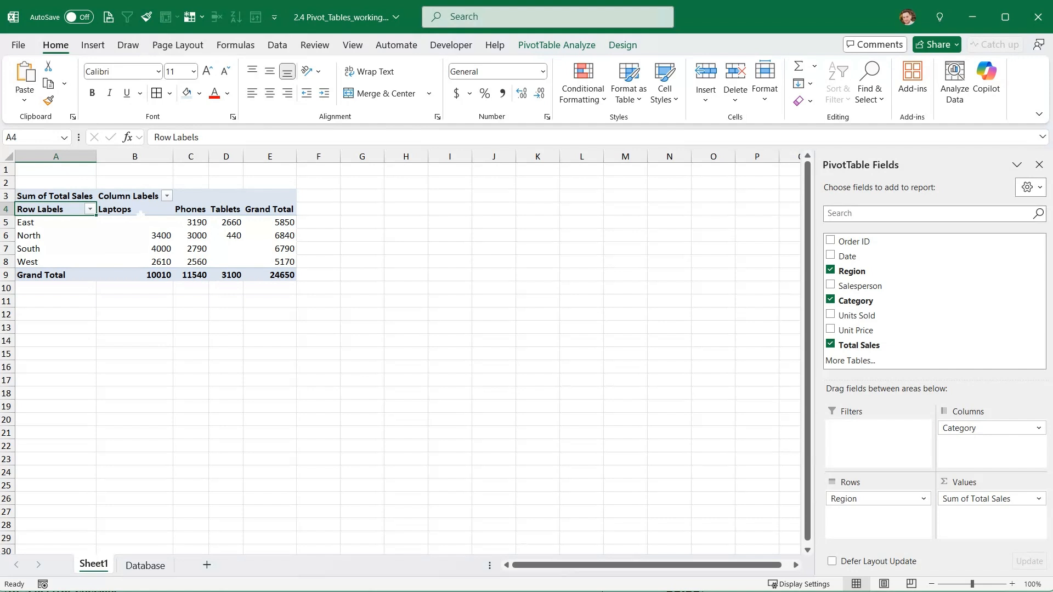
# Examine the sales by product category and the grand totals for the East and South regions
pyautogui.moveTo(55, 222); pyautogui.dragTo(55, 261)
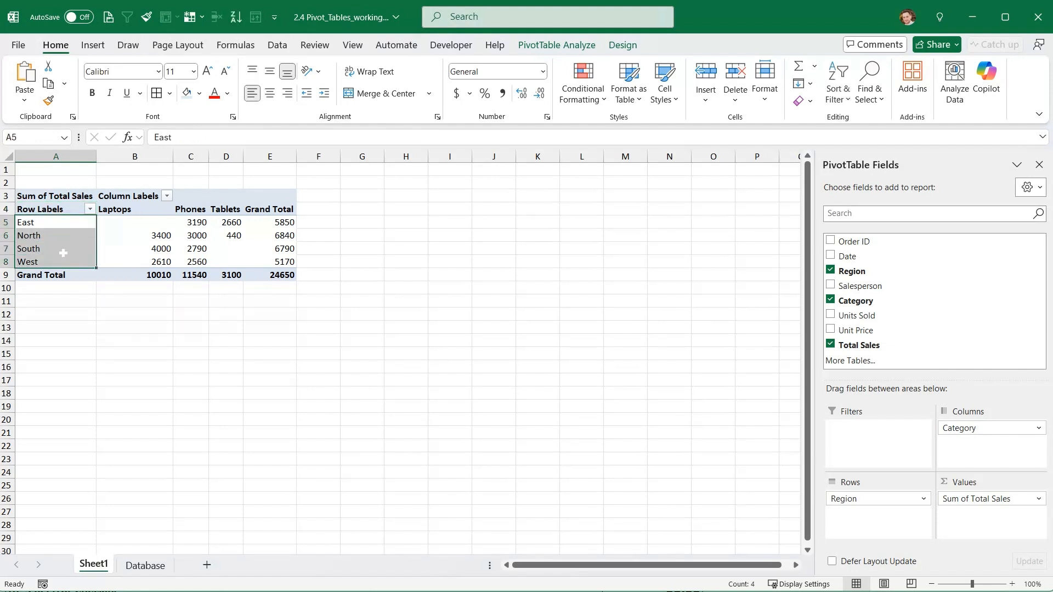
pyautogui.click(133, 222)
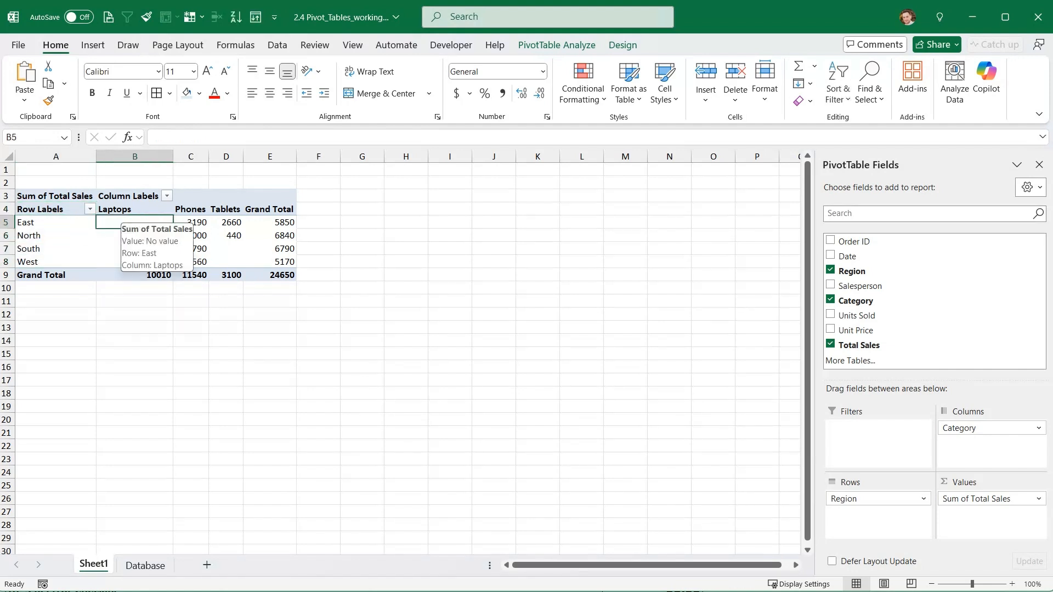
pyautogui.click(285, 222)
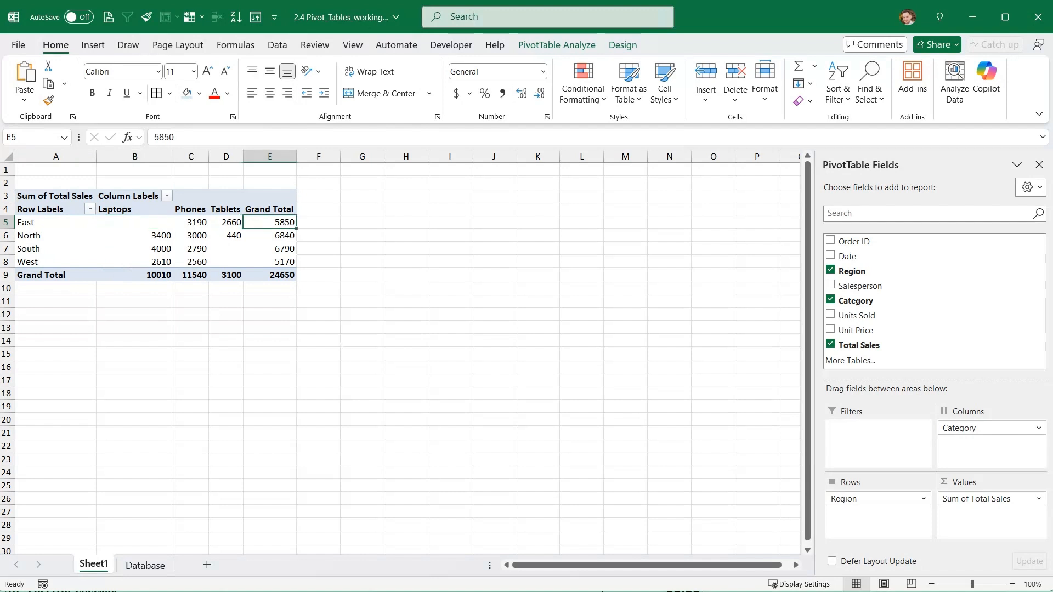
pyautogui.click(134, 222)
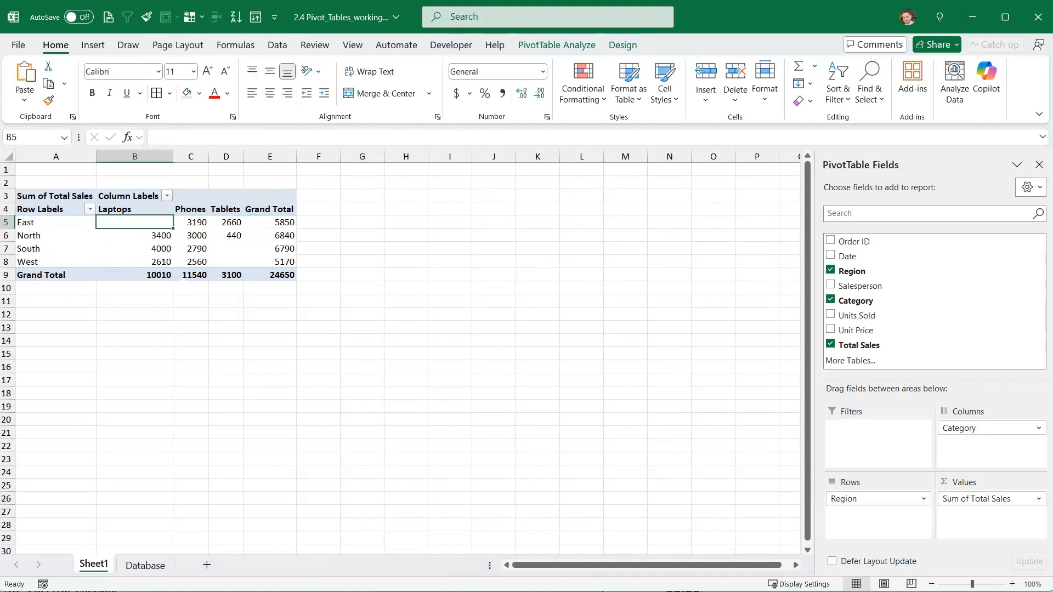
pyautogui.click(55, 249)
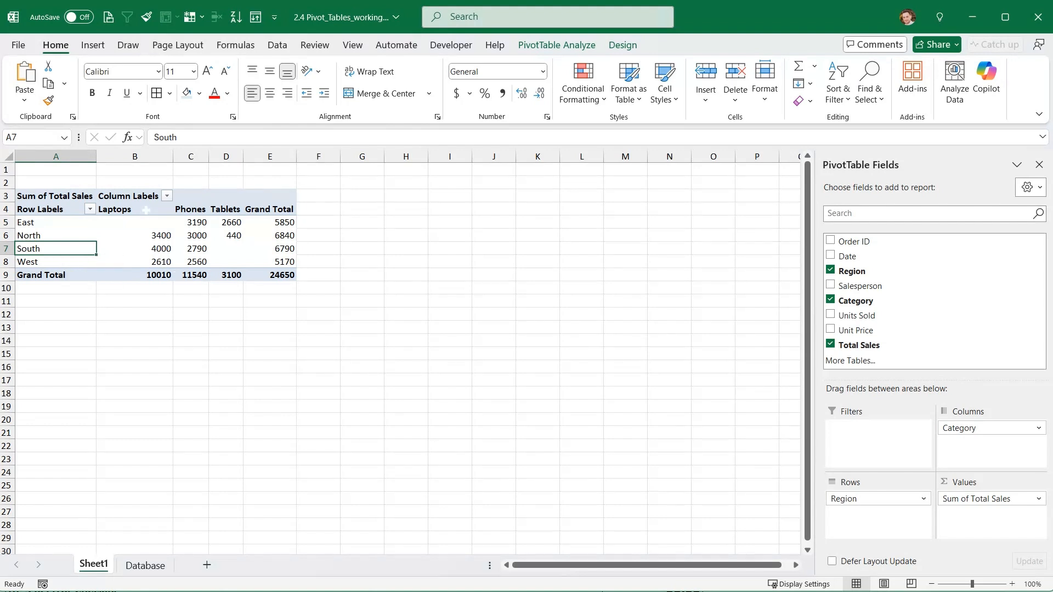
pyautogui.click(158, 248)
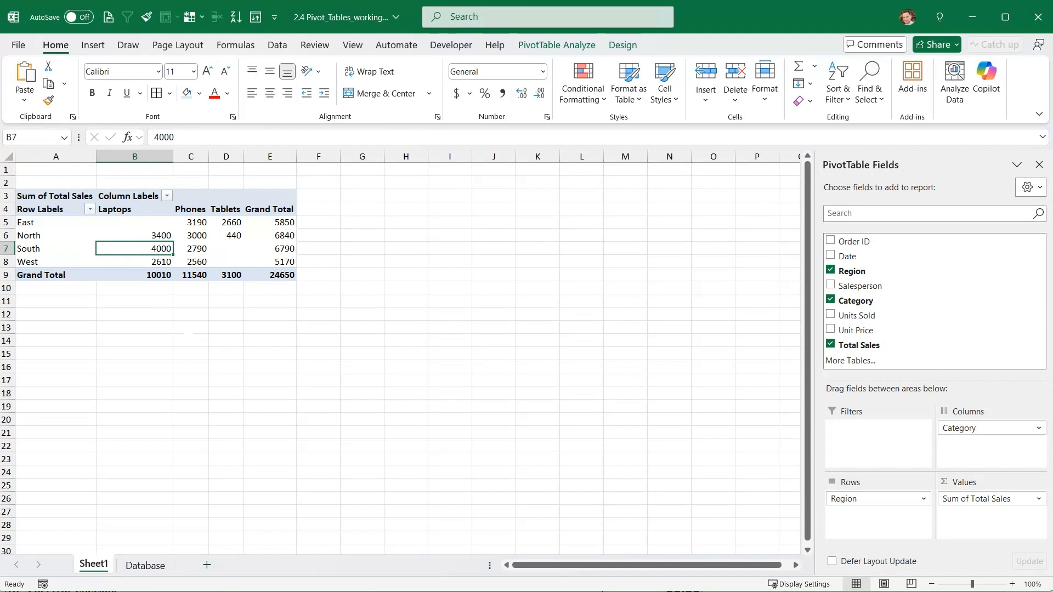
pyautogui.click(204, 249)
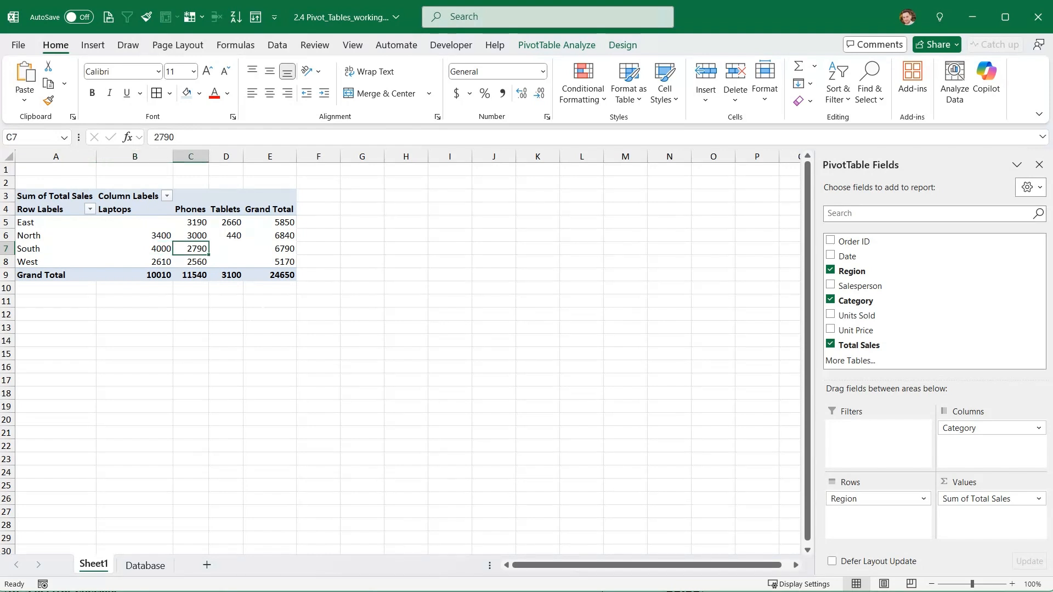
pyautogui.click(279, 249)
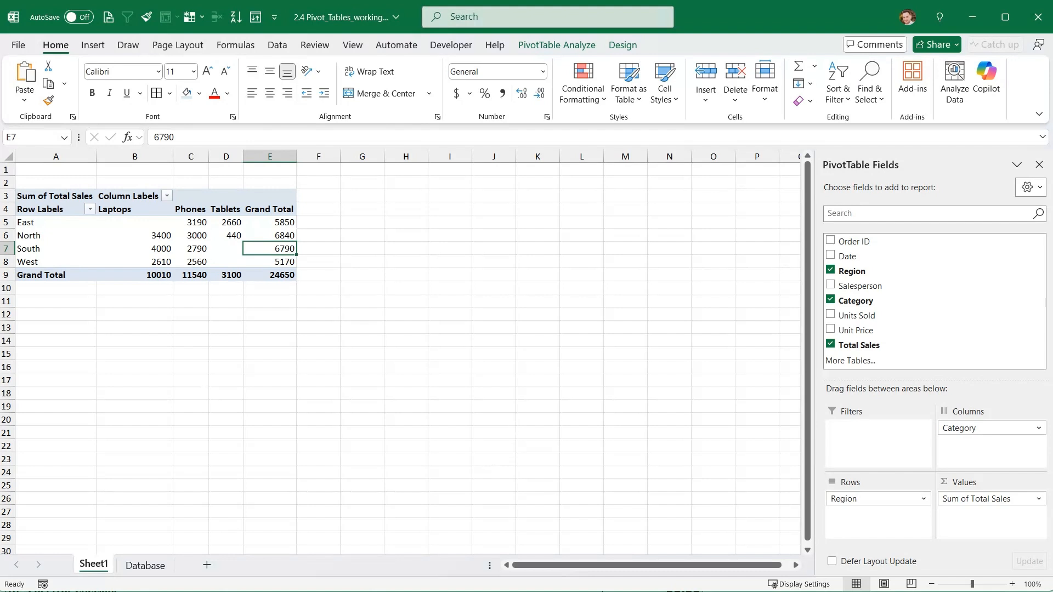
# Select empty cells outside the PivotTable and a cell inside it to check when the field list is available
pyautogui.click(225, 367)
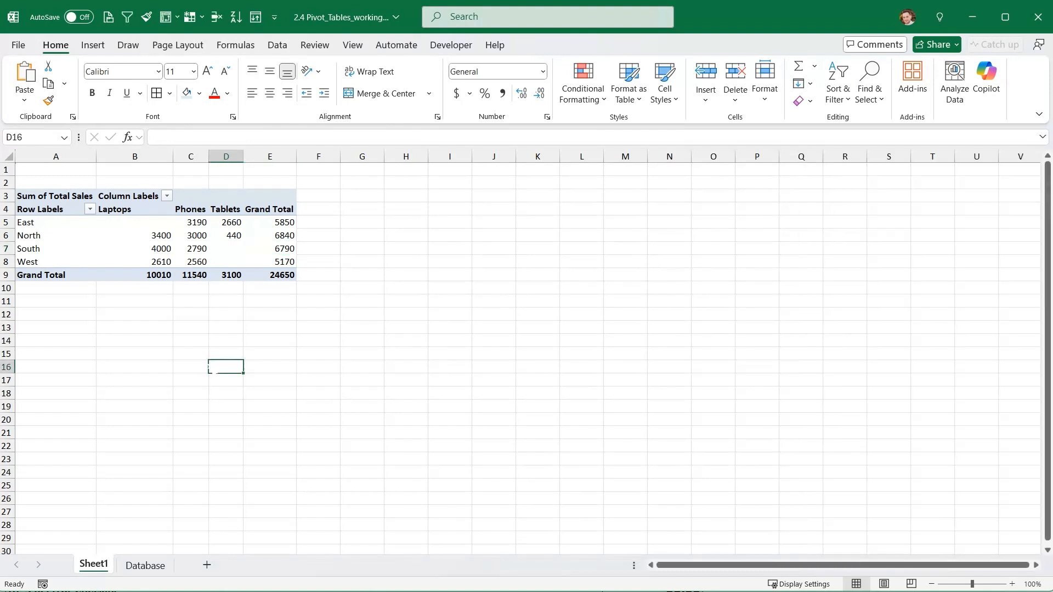
pyautogui.click(196, 250)
pyautogui.click(406, 262)
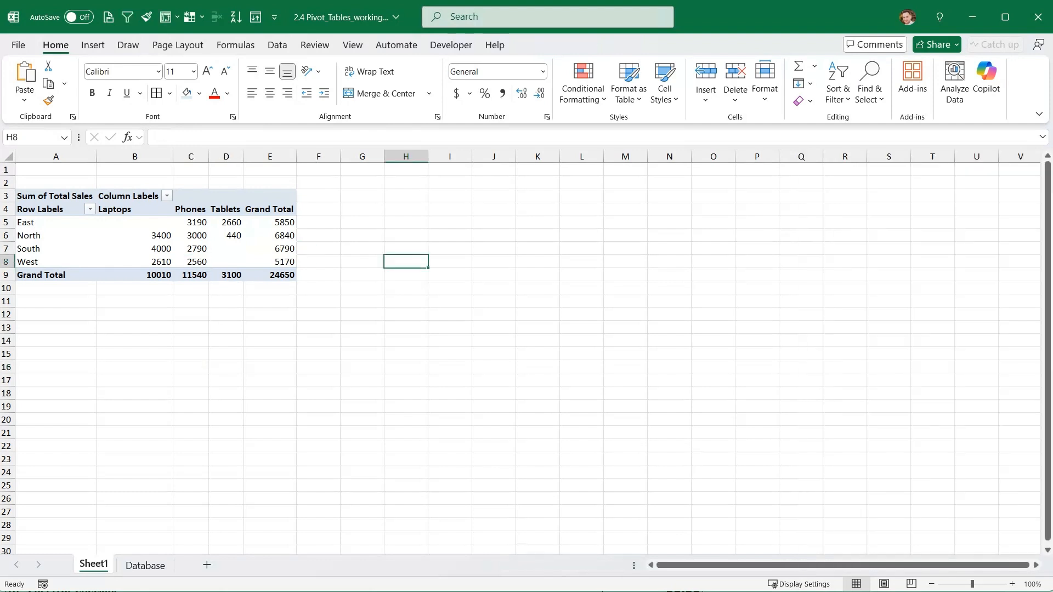
pyautogui.click(538, 236)
pyautogui.click(226, 393)
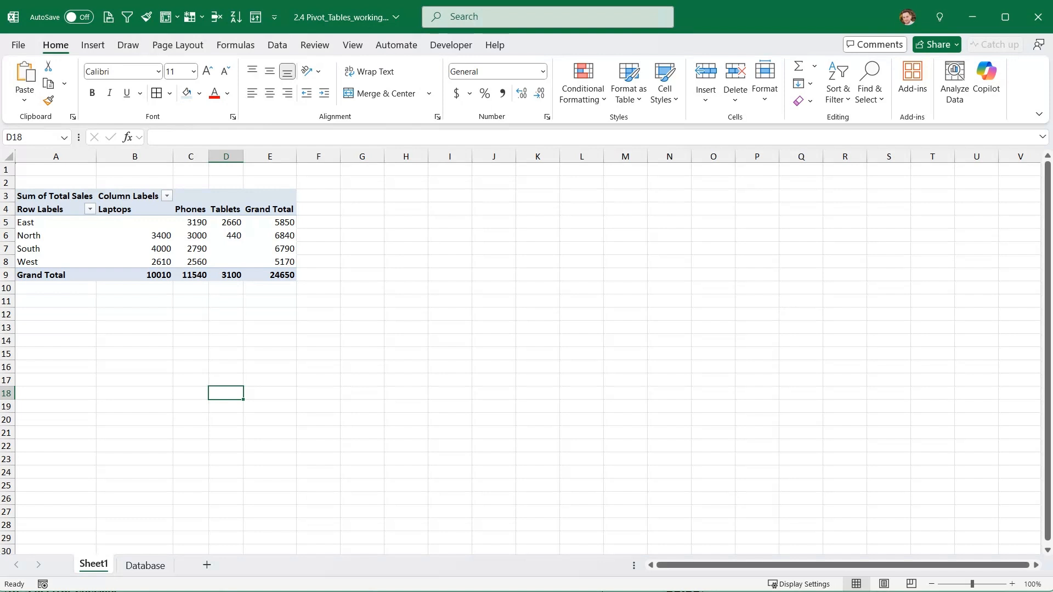
pyautogui.click(226, 236)
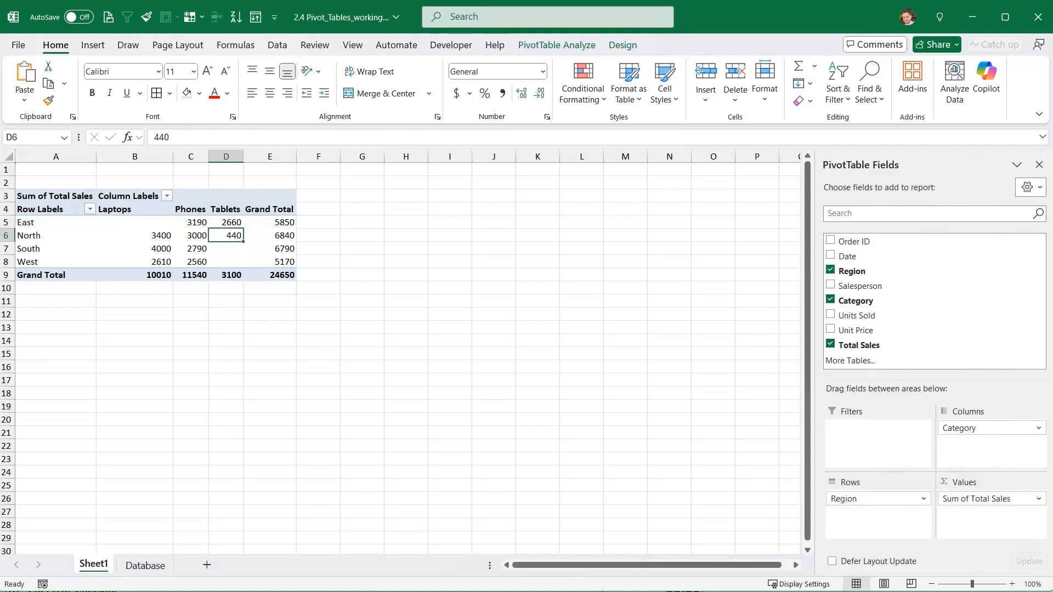
# Hide the PivotTable field list and display it again
pyautogui.click(1038, 164)
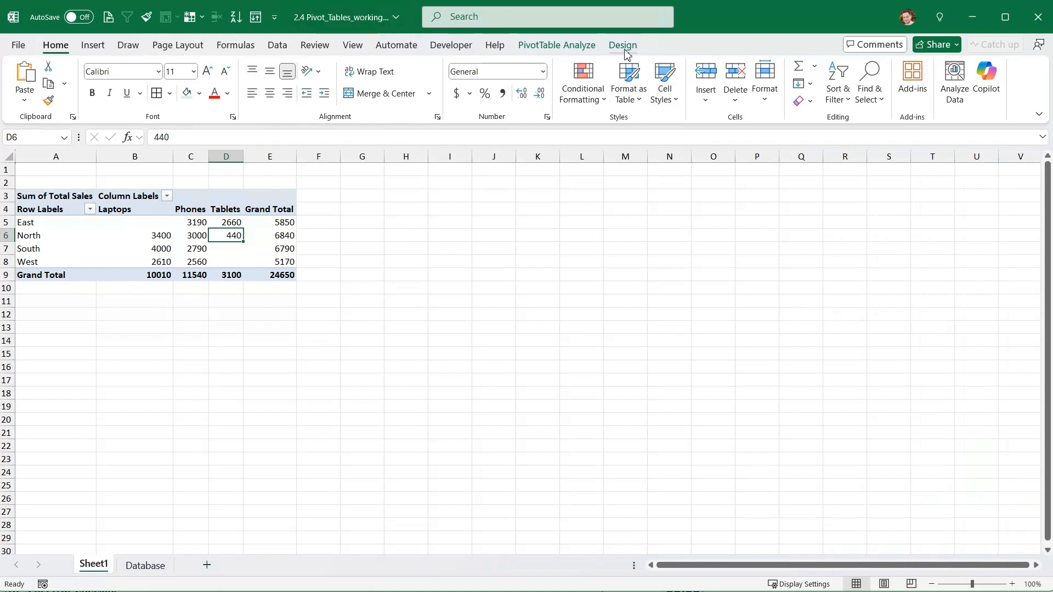
pyautogui.click(582, 52)
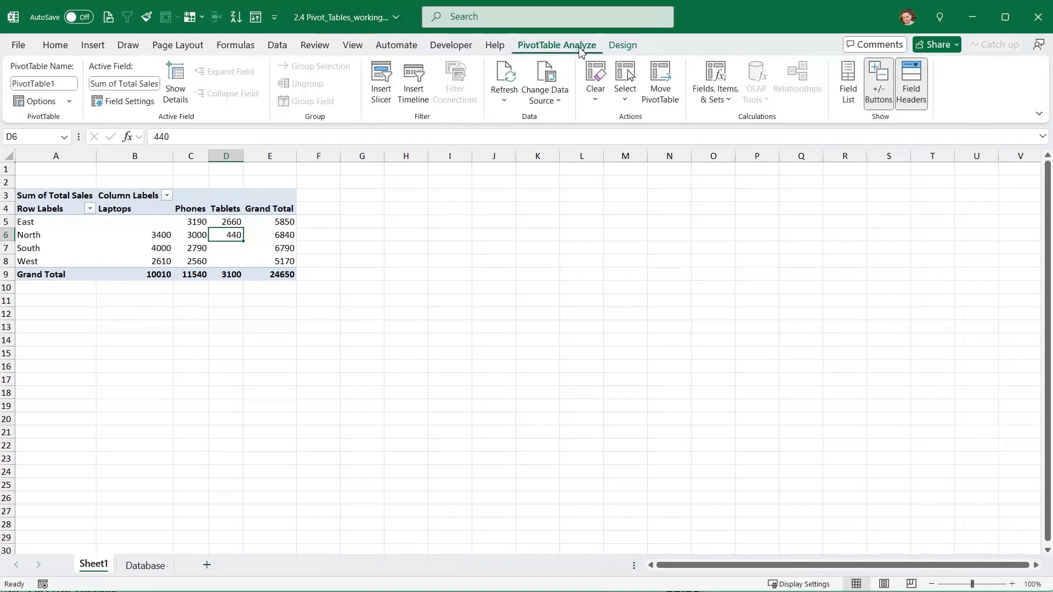
pyautogui.click(848, 87)
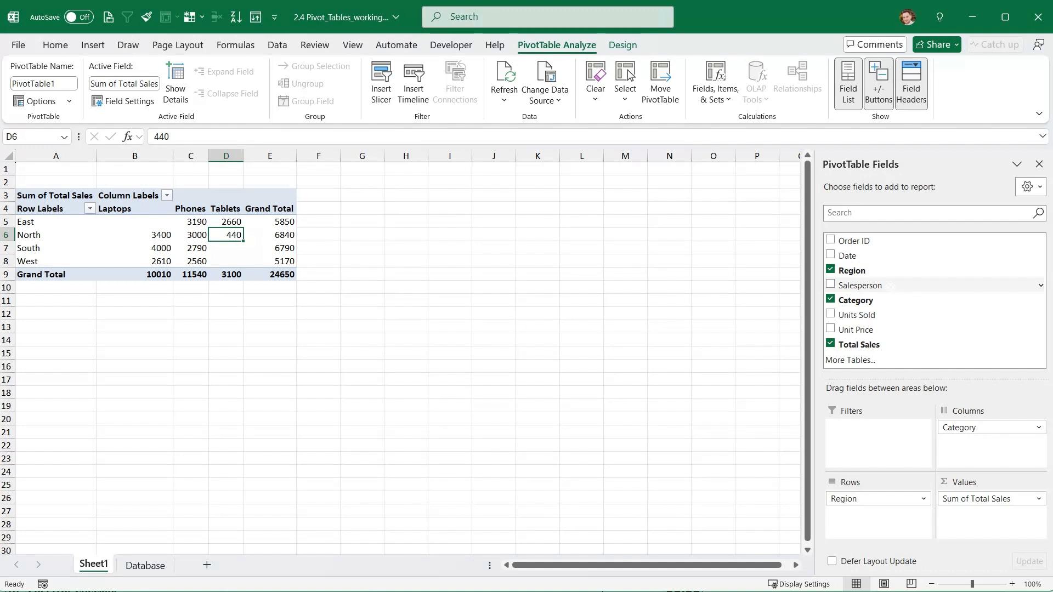
# Add the Salesperson field to the PivotTable's rows, nested beneath Region
pyautogui.moveTo(891, 286); pyautogui.dragTo(891, 289)
pyautogui.moveTo(877, 369); pyautogui.dragTo(873, 519)
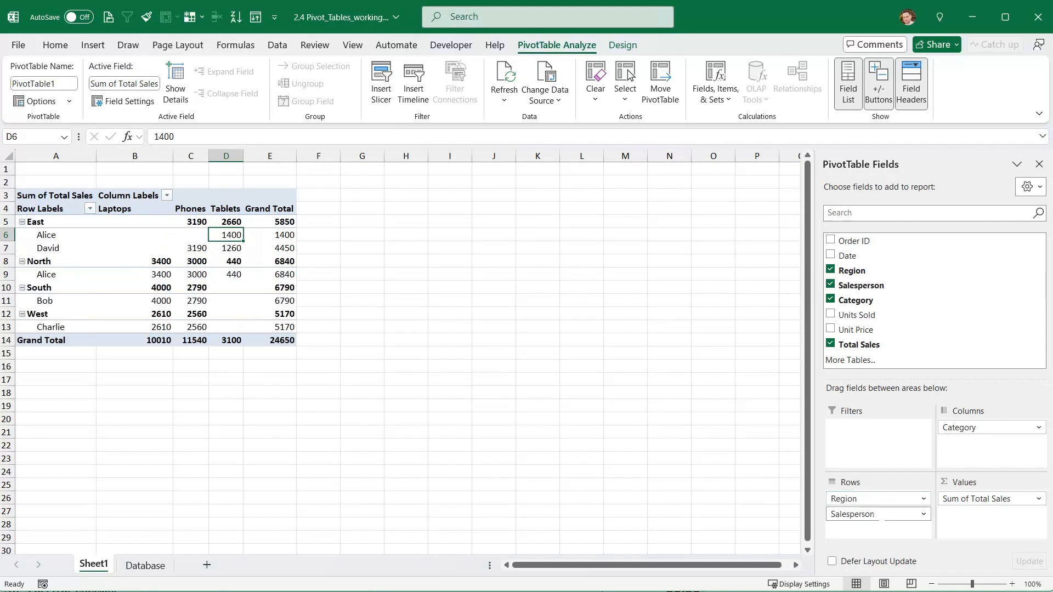
pyautogui.moveTo(854, 499)
pyautogui.mouseDown()
pyautogui.moveTo(849, 491)
pyautogui.moveTo(855, 510)
pyautogui.mouseUp()
# Examine the salespeople listed under the East and North regions in the PivotTable
pyautogui.click(47, 235)
pyautogui.press('Down')
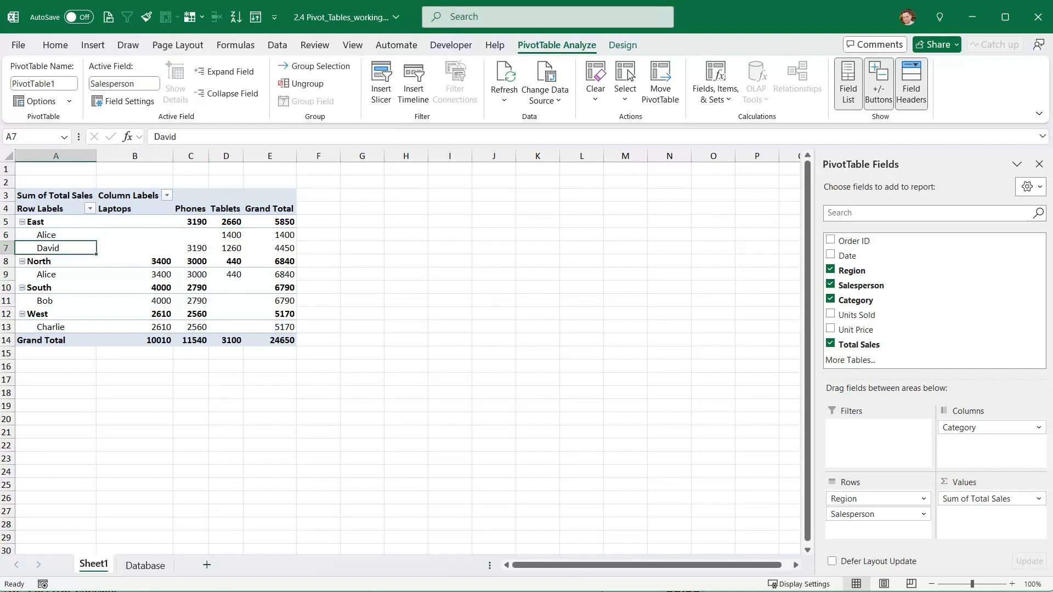
pyautogui.click(47, 275)
pyautogui.click(47, 221)
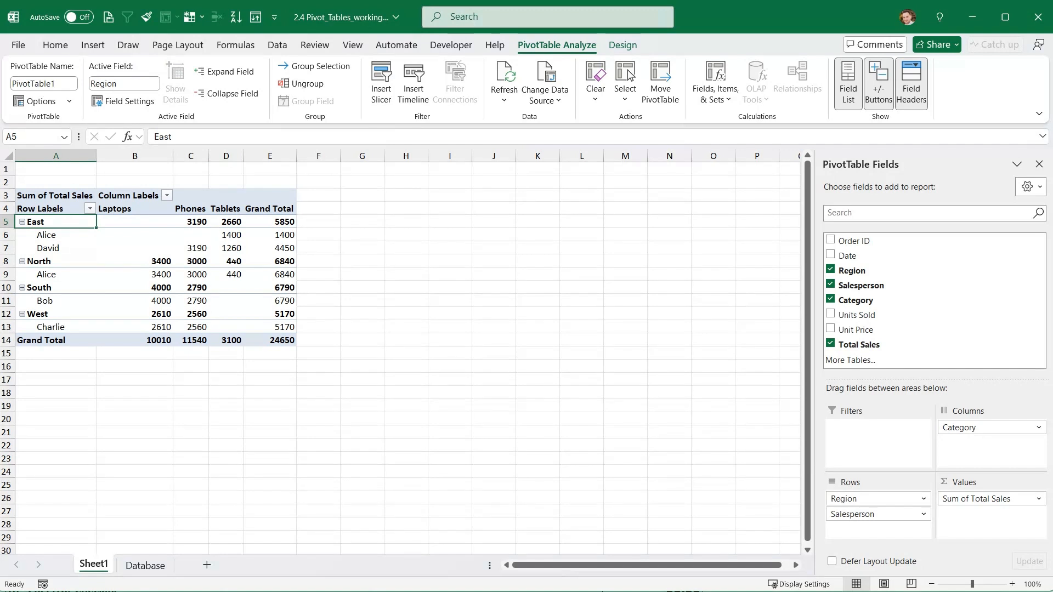
pyautogui.click(58, 266)
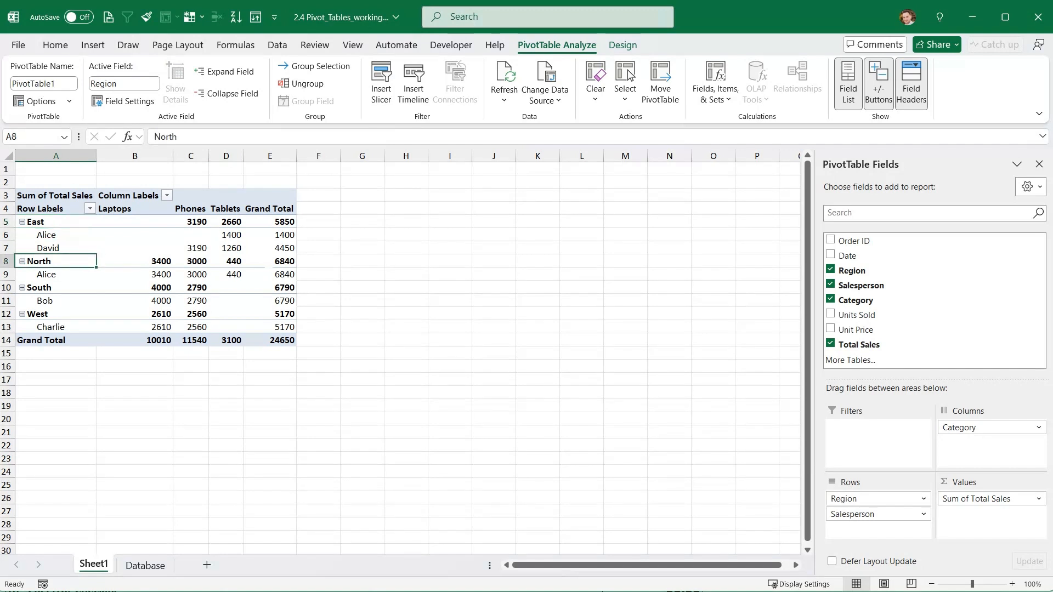
# Turn off the Region subtotals in the PivotTable
pyautogui.click(281, 263)
pyautogui.click(55, 288)
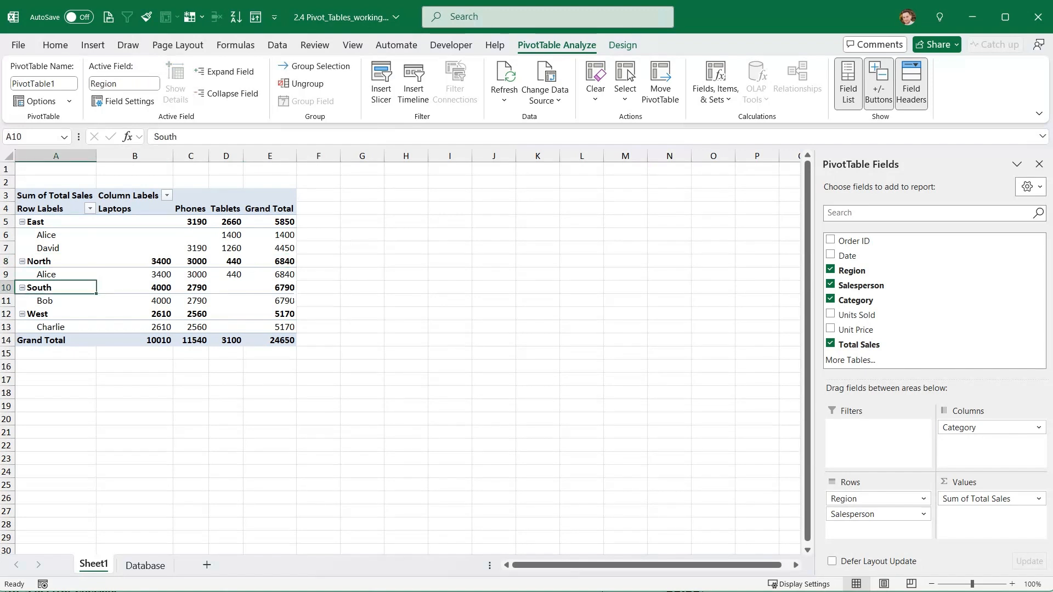
pyautogui.rightClick(50, 288)
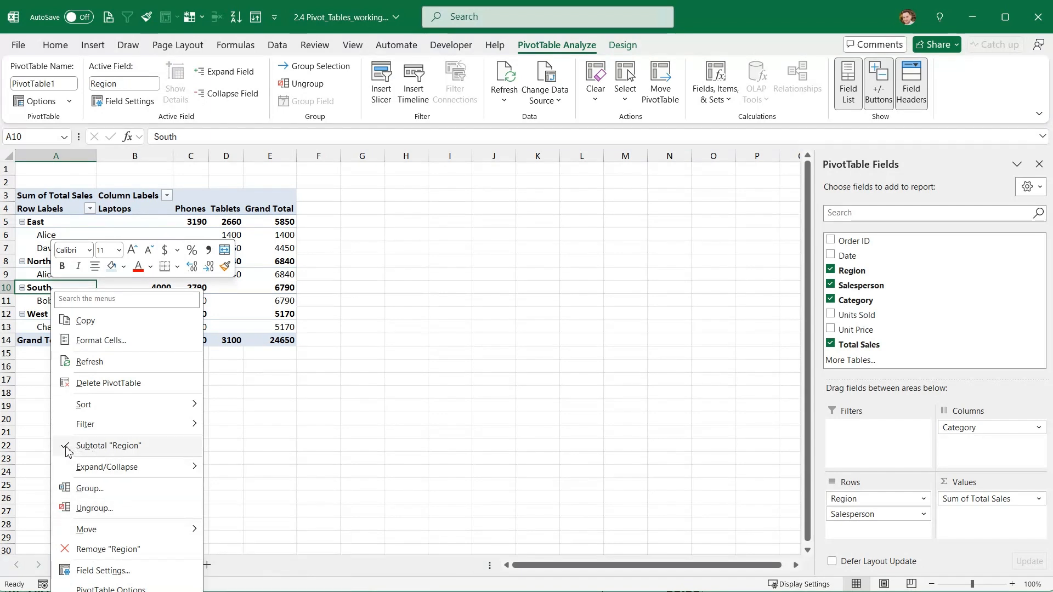
pyautogui.click(92, 452)
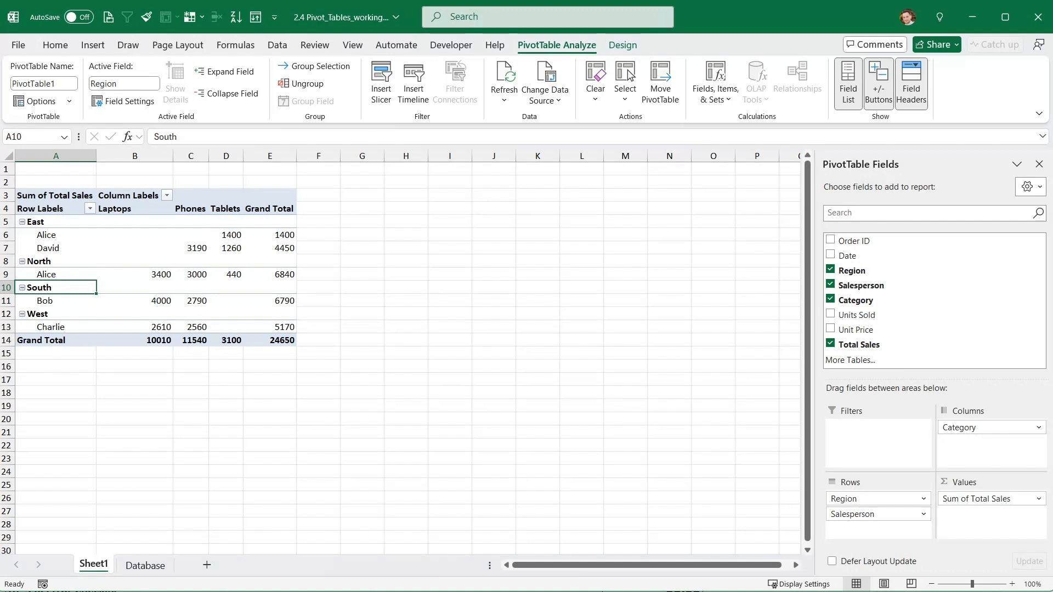
# Check the region heading rows without subtotals and turn the Region subtotals back on
pyautogui.moveTo(269, 222); pyautogui.dragTo(78, 222)
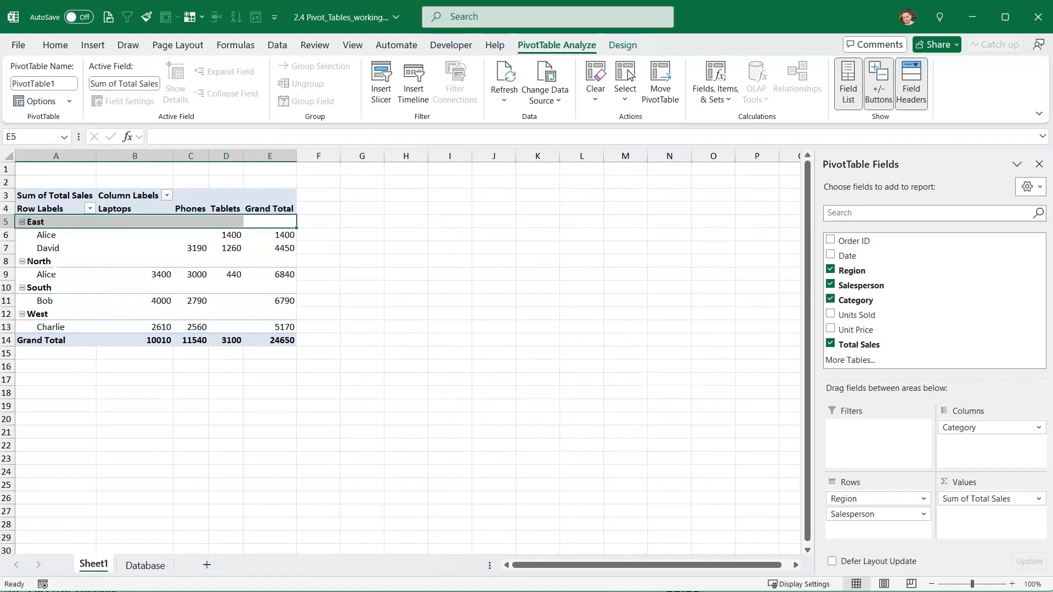
pyautogui.click(62, 262)
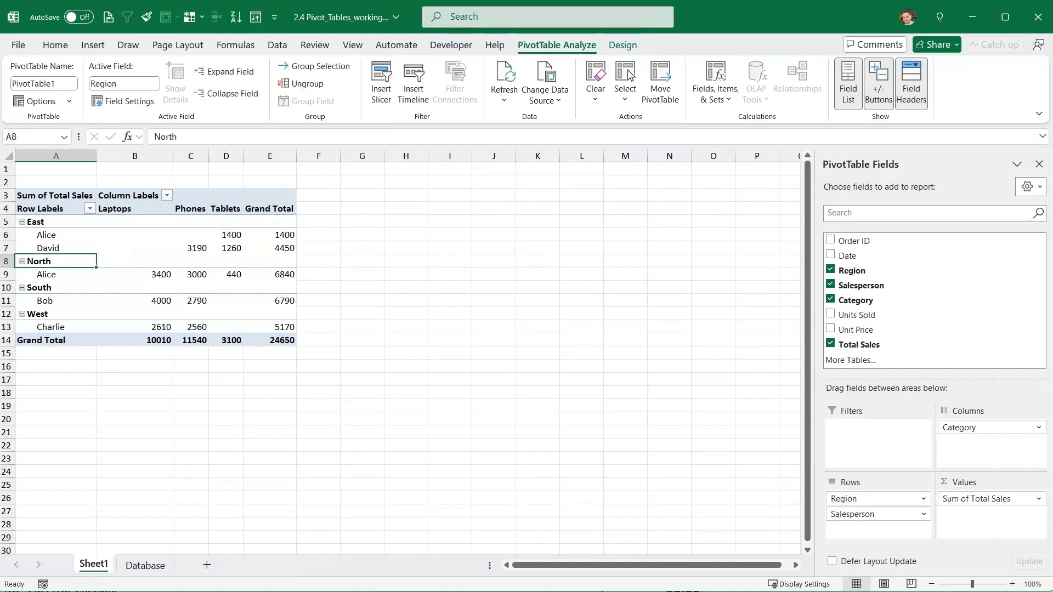
pyautogui.moveTo(135, 222); pyautogui.dragTo(269, 222)
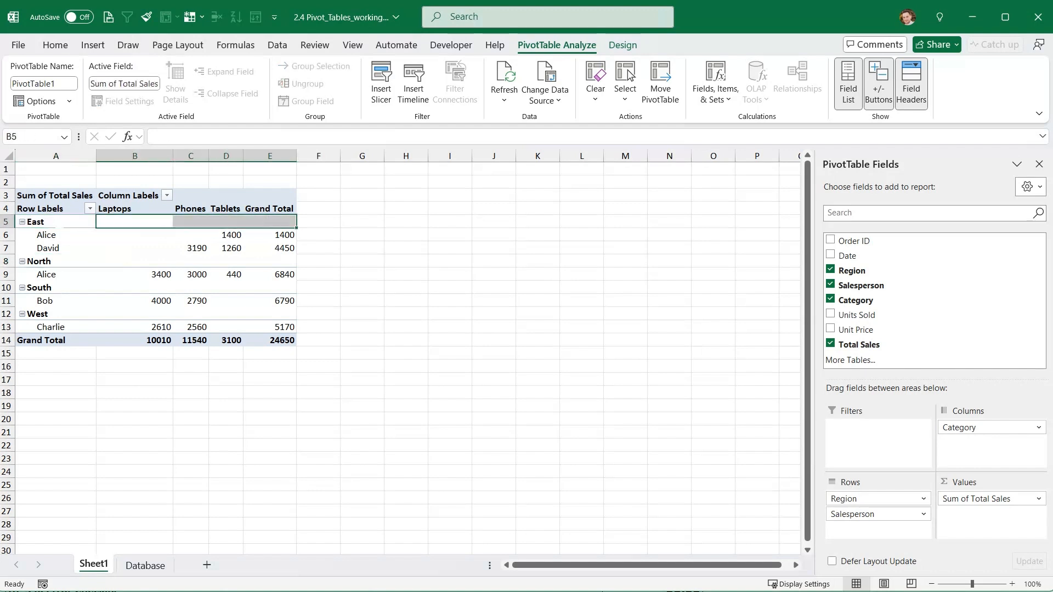
pyautogui.rightClick(59, 222)
pyautogui.click(102, 382)
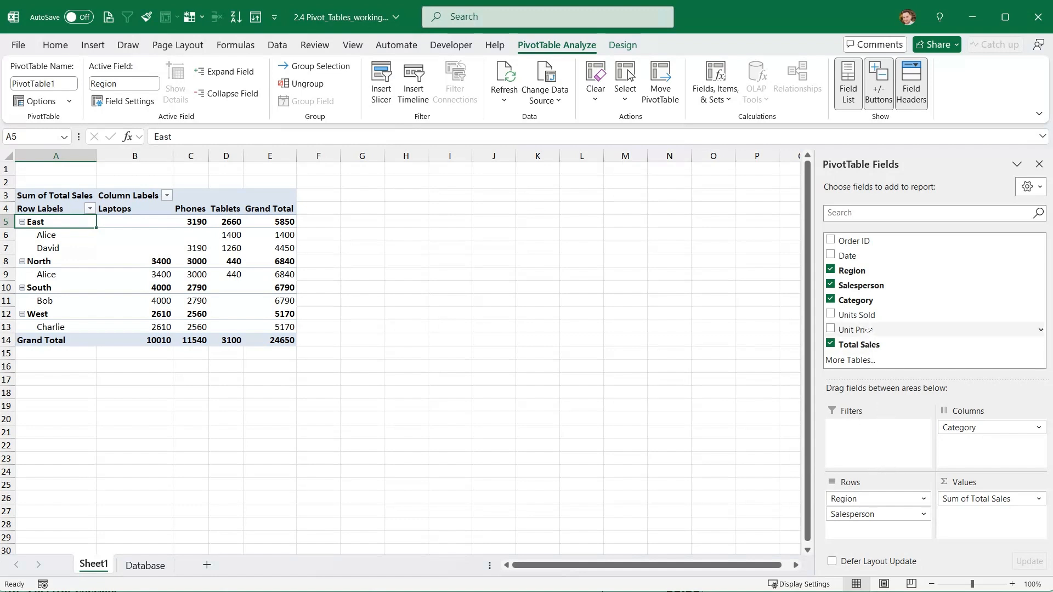
# Add the Date field as a report filter that allows multiple items and filter the PivotTable to 15.01.2024 only
pyautogui.moveTo(868, 330); pyautogui.dragTo(876, 299)
pyautogui.moveTo(874, 256); pyautogui.dragTo(882, 459)
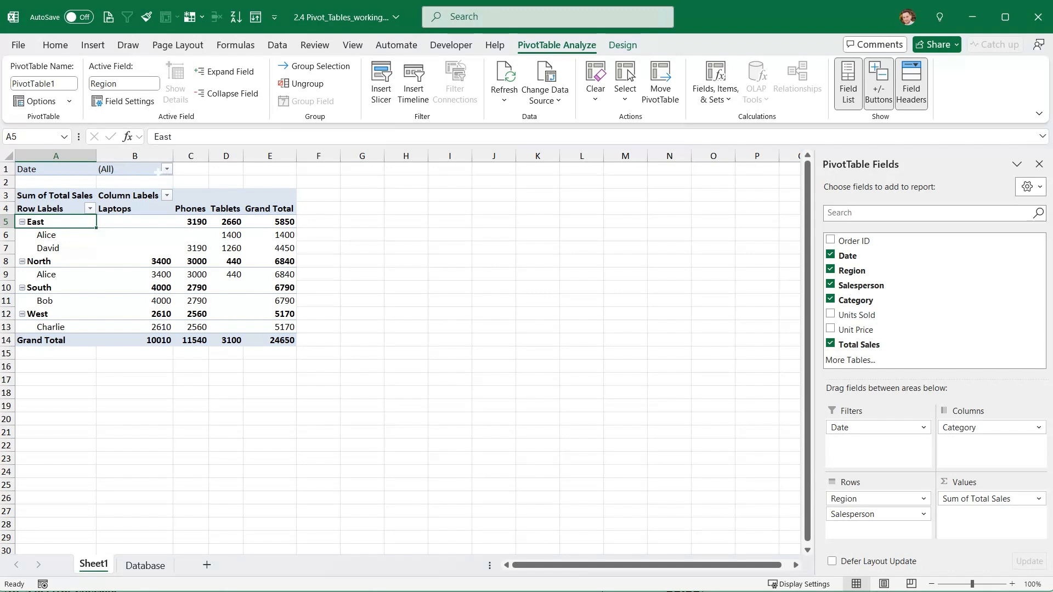
pyautogui.click(168, 171)
pyautogui.click(15, 377)
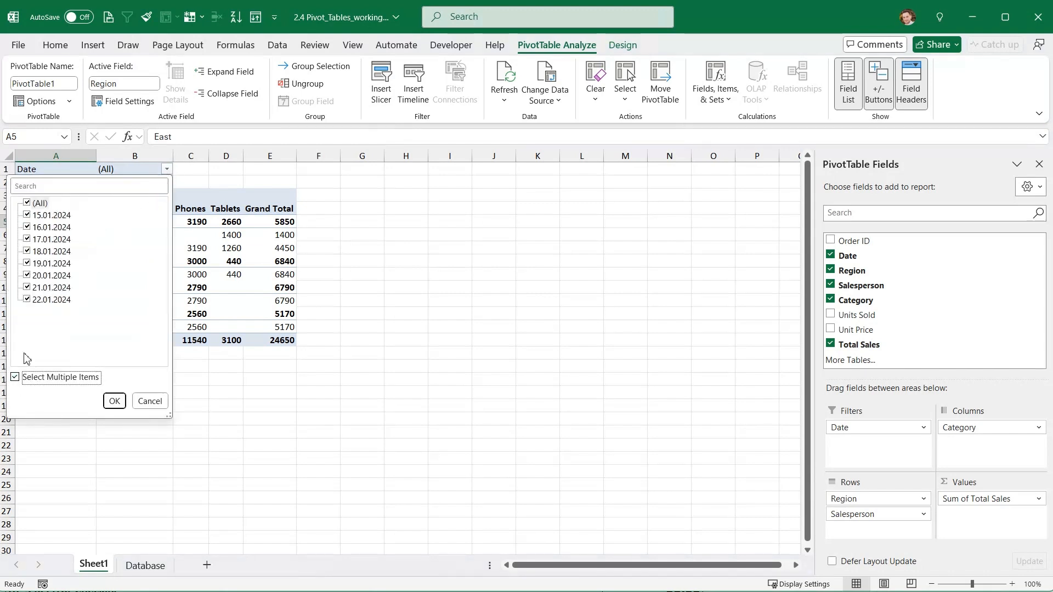
pyautogui.click(27, 203)
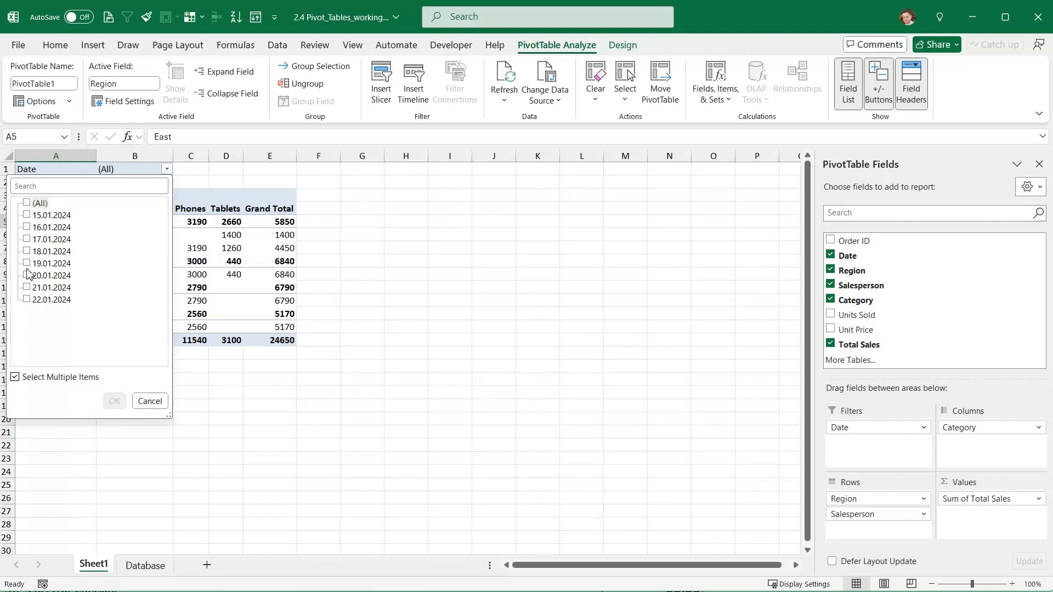
pyautogui.click(27, 215)
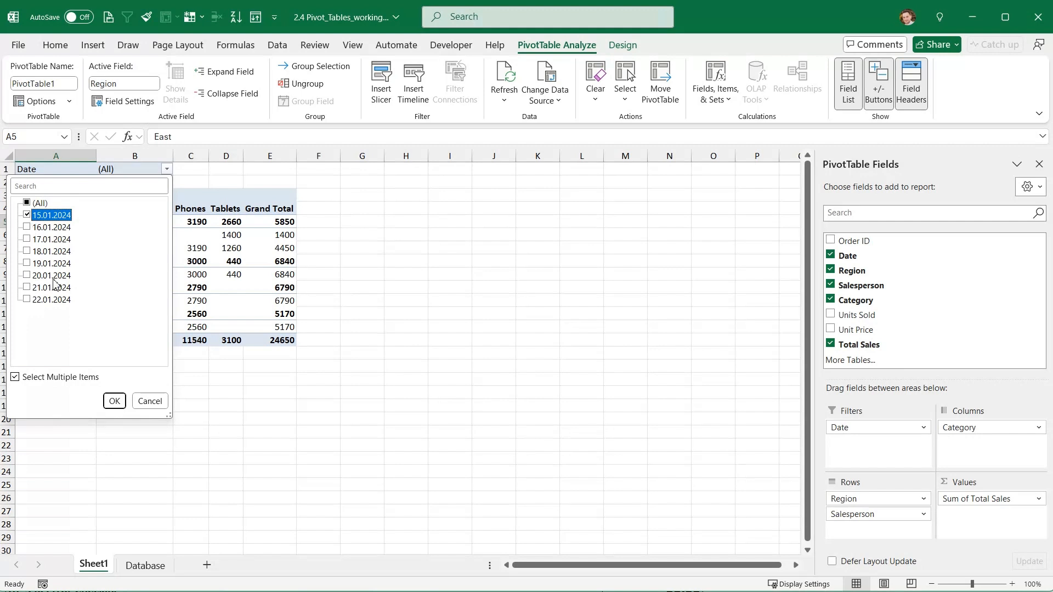
pyautogui.click(114, 401)
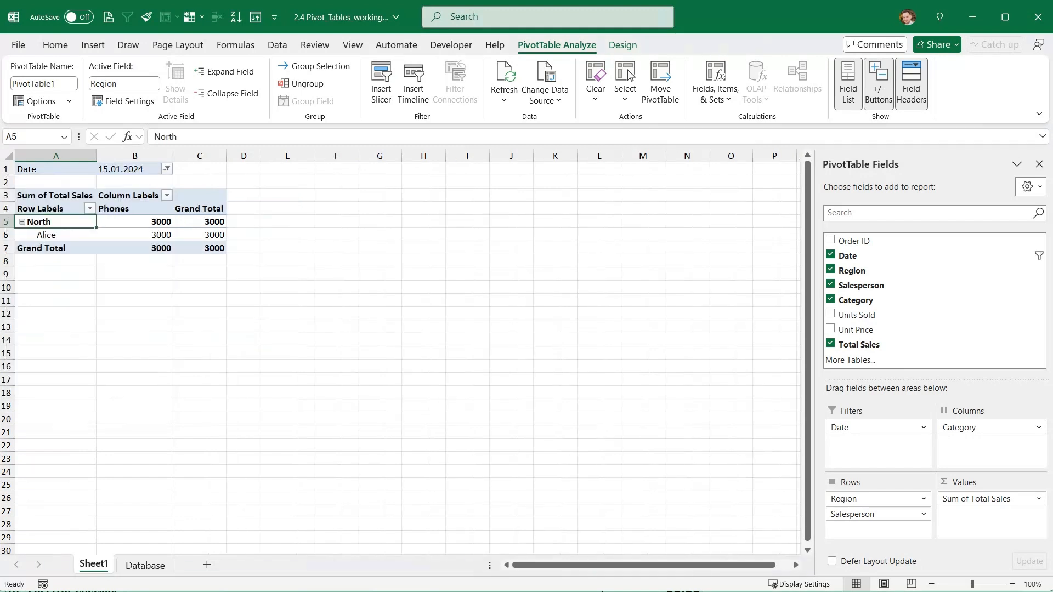